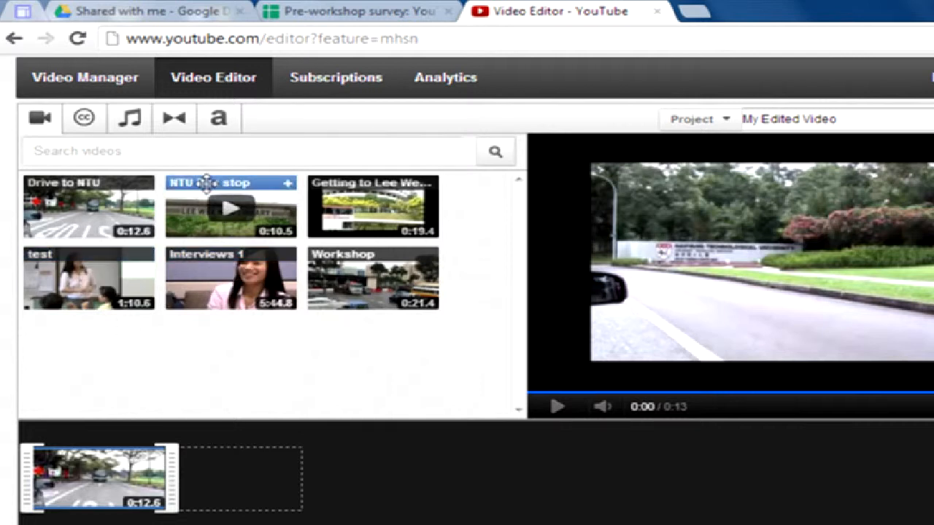
Place the NTU Bus stop clip after Drive to NTU, then preview Drive to NTU alone and return to the project preview.
left_click_drag(207, 183, 239, 477)
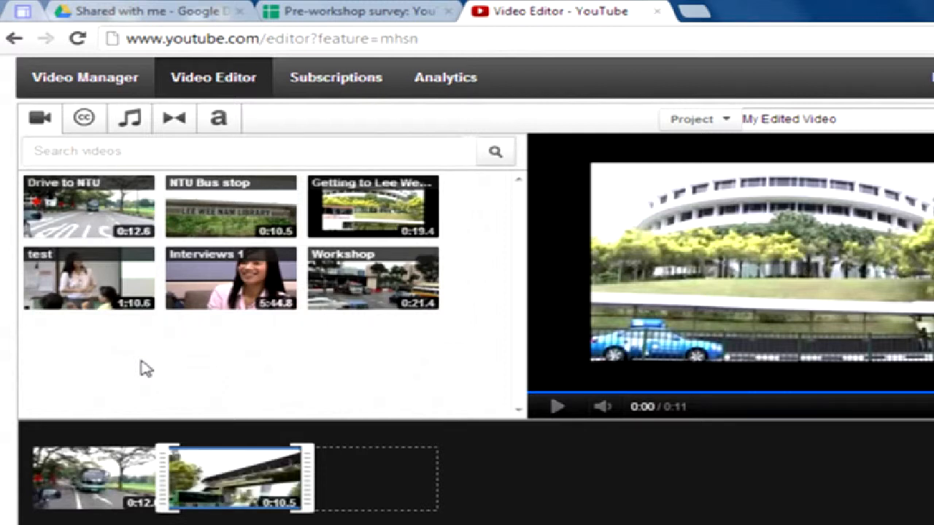
mouse_move(67, 458)
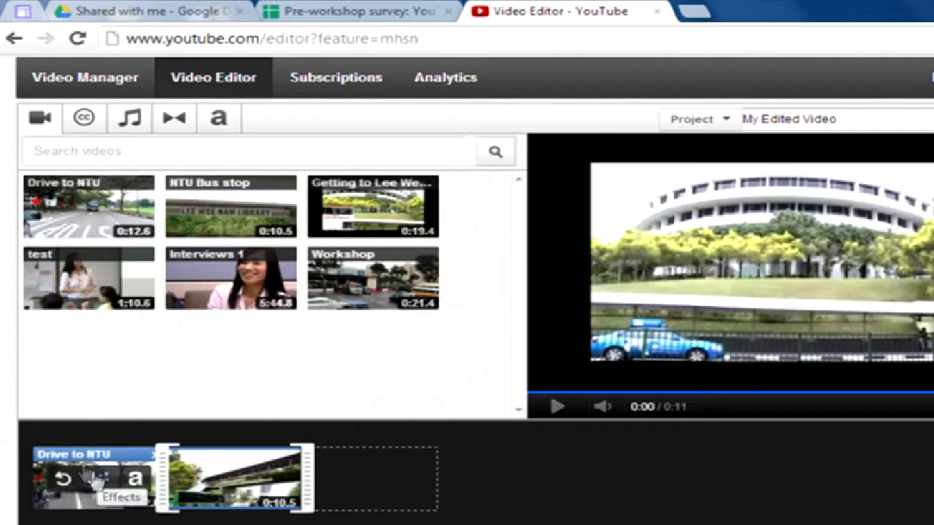
left_click(67, 458)
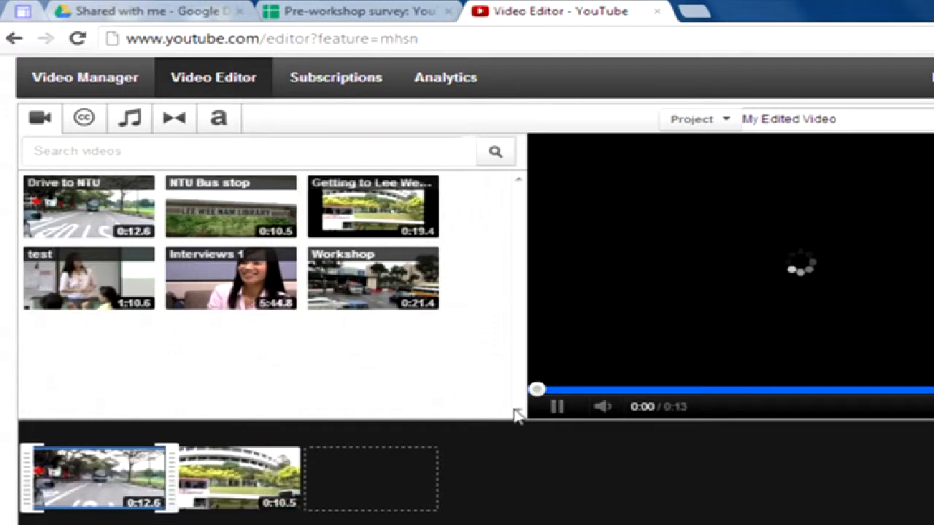
left_click(558, 408)
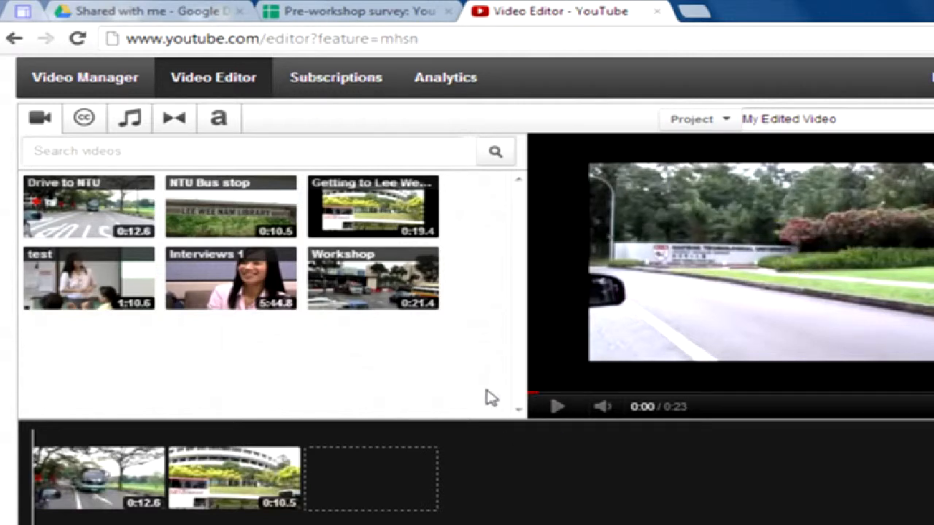
Play the two-clip project preview and pause it around 0:15.
left_click(556, 407)
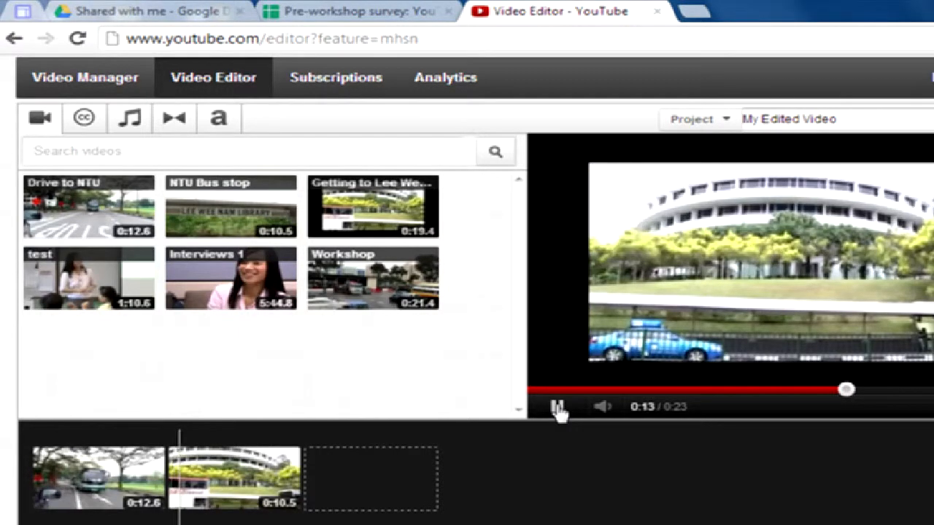
left_click(559, 412)
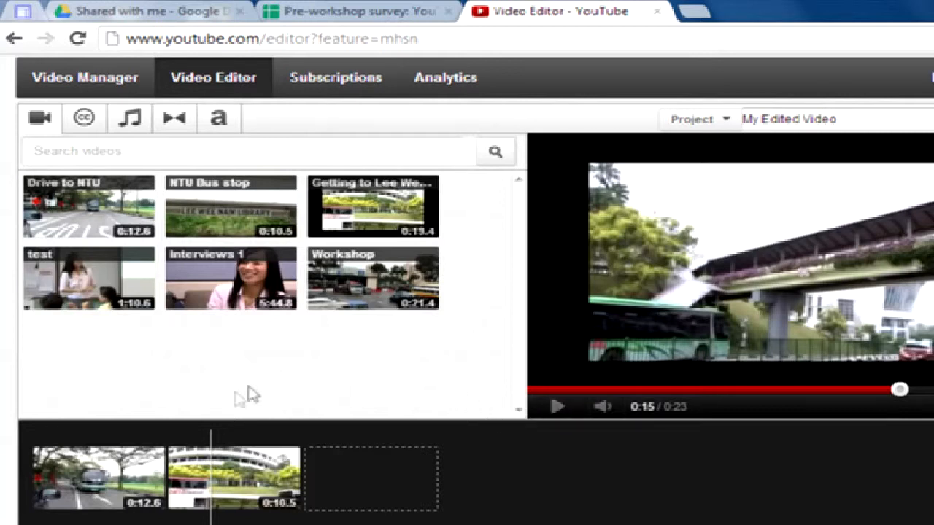
mouse_move(93, 454)
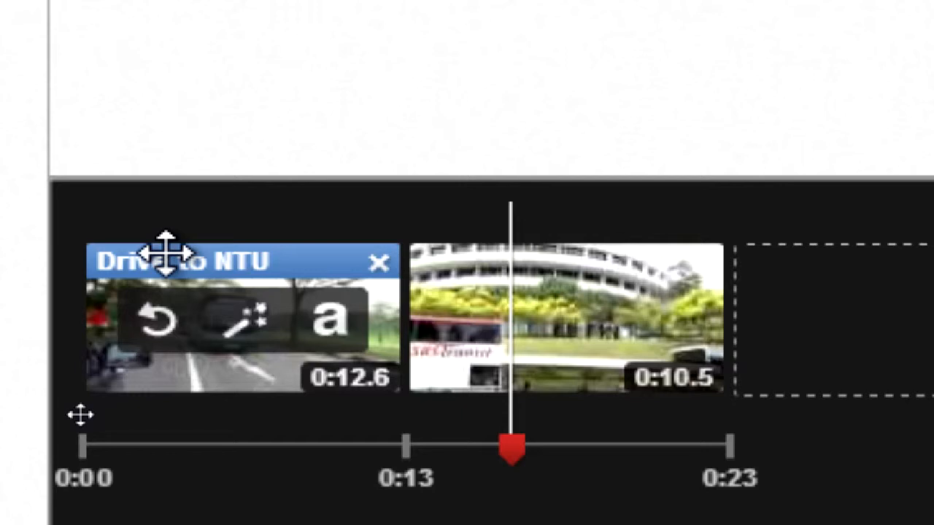
Open the rotate dialog for Drive to NTU and pause its preview at 0:04.
left_click(156, 336)
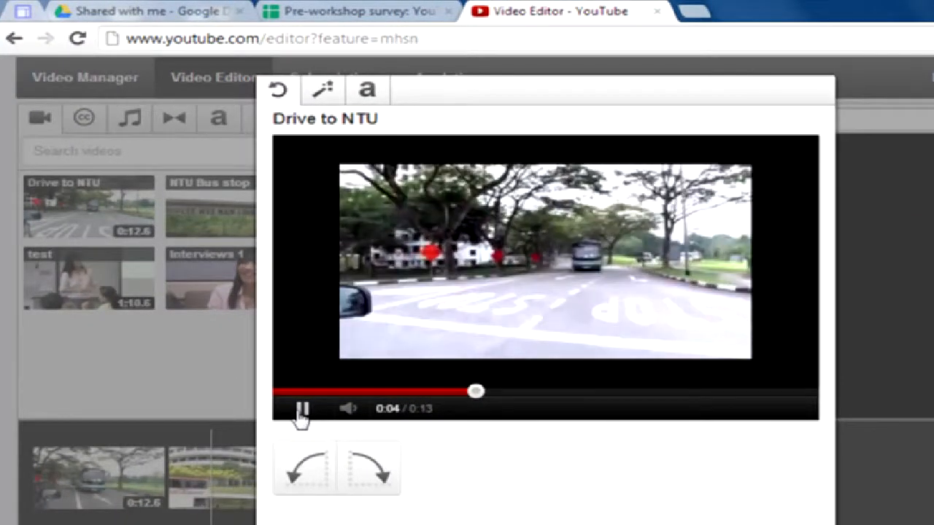
left_click(302, 406)
Show Drive to NTU's effects, rewind the preview, and try stabilization on then off.
left_click(324, 91)
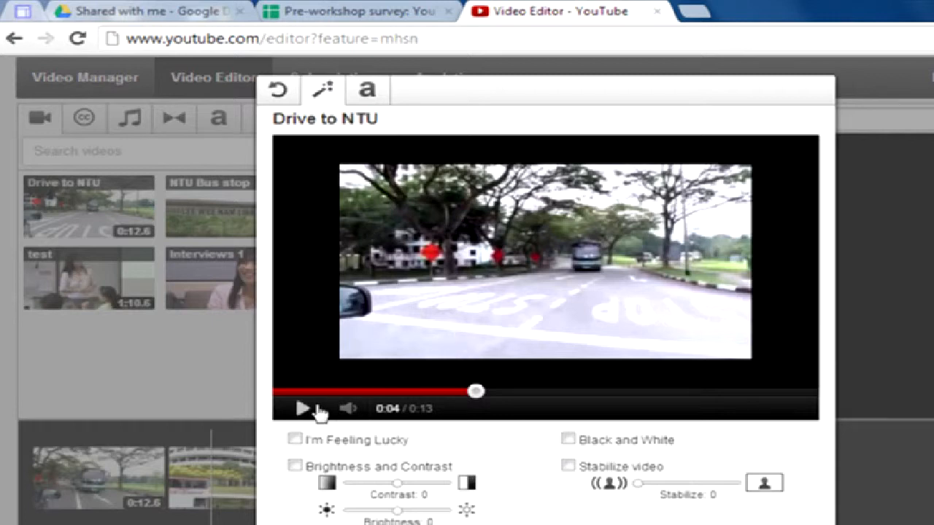
left_click(292, 391)
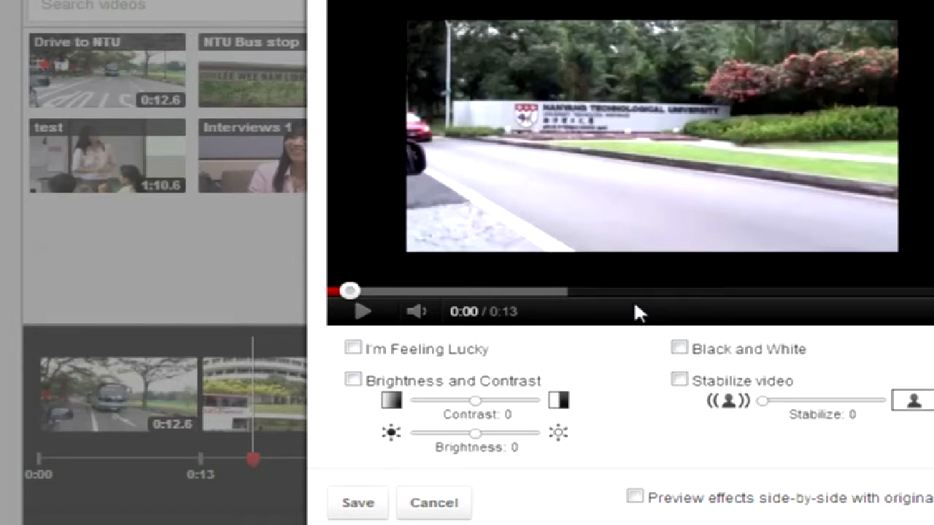
left_click(679, 379)
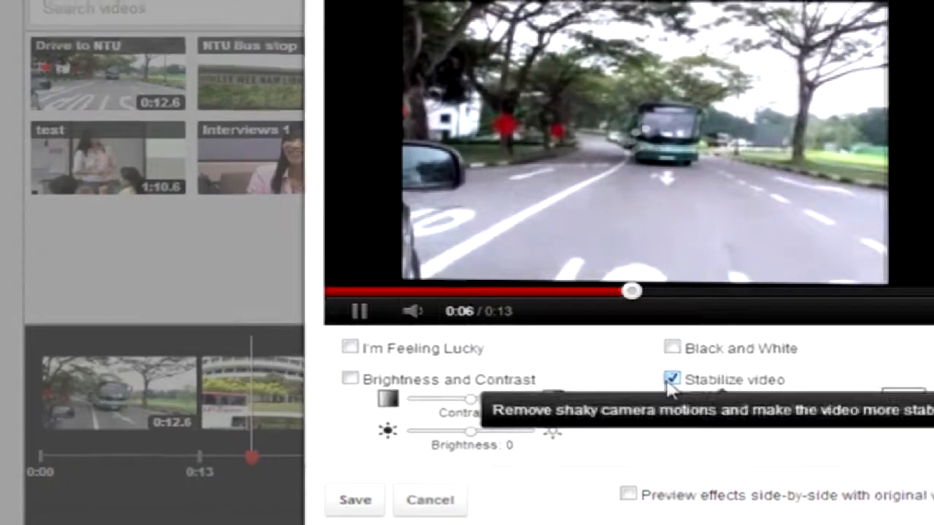
left_click(679, 379)
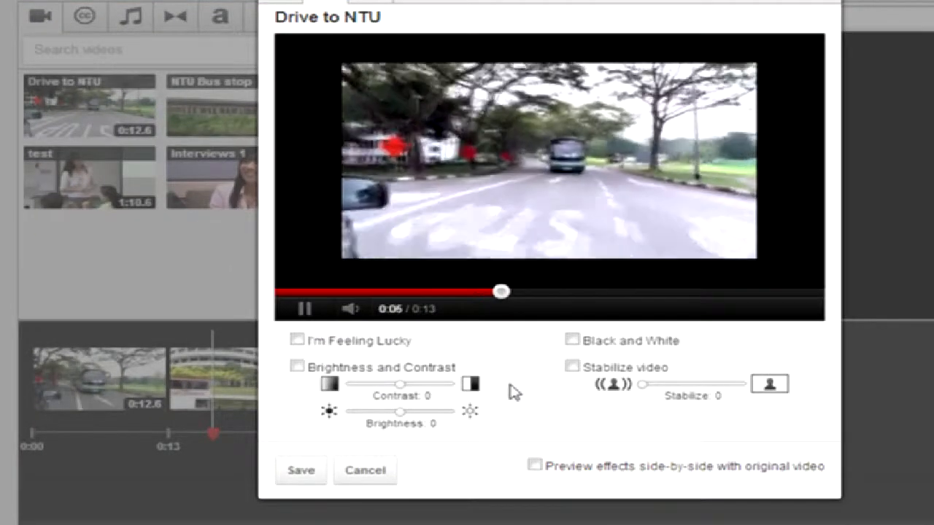
Enable side-by-side effect preview with Black and White and Stabilize video ticked.
left_click(535, 465)
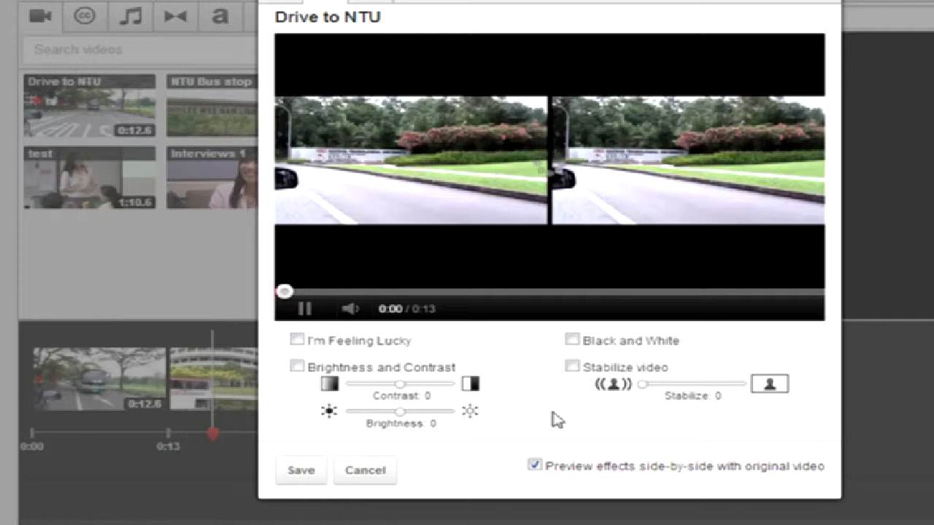
left_click(571, 340)
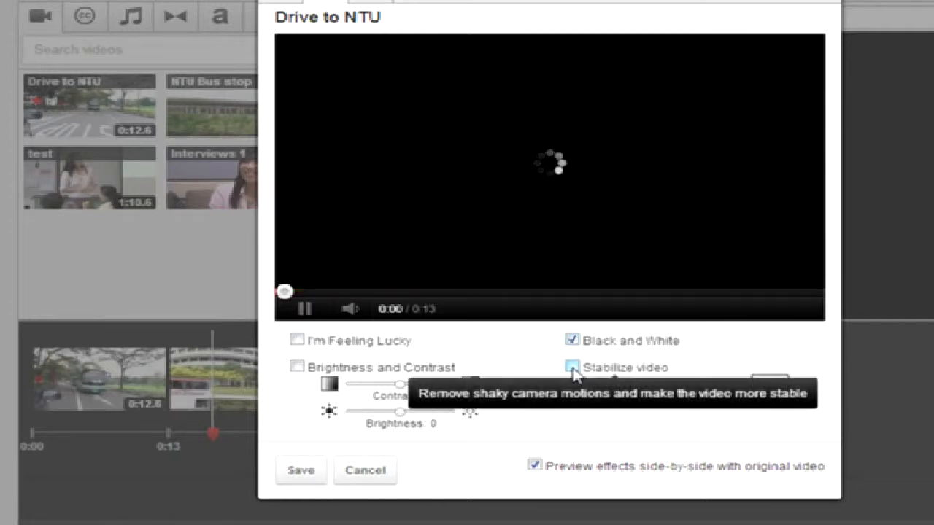
left_click(572, 366)
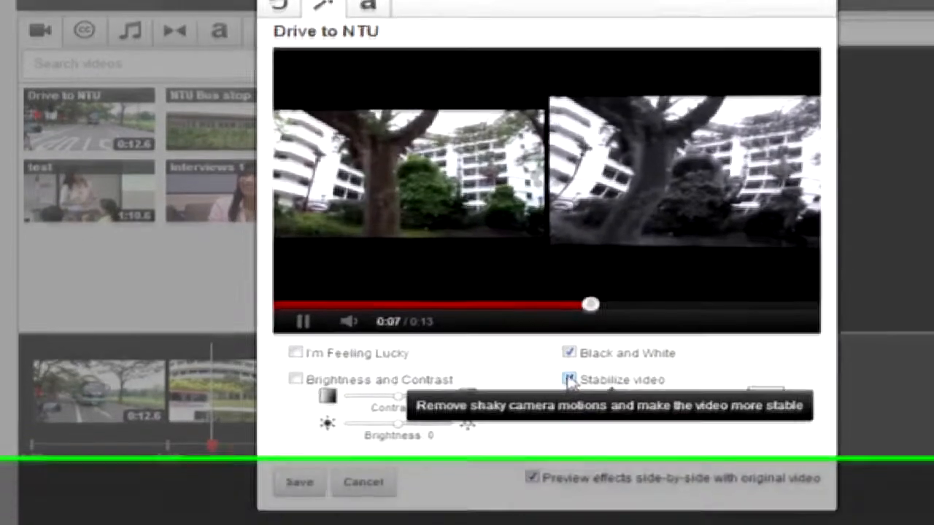
left_click(572, 366)
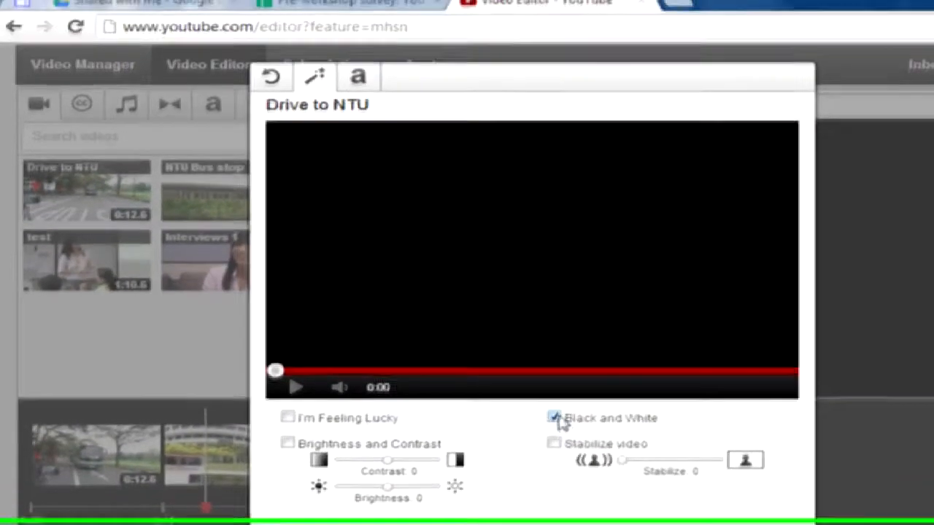
left_click(572, 339)
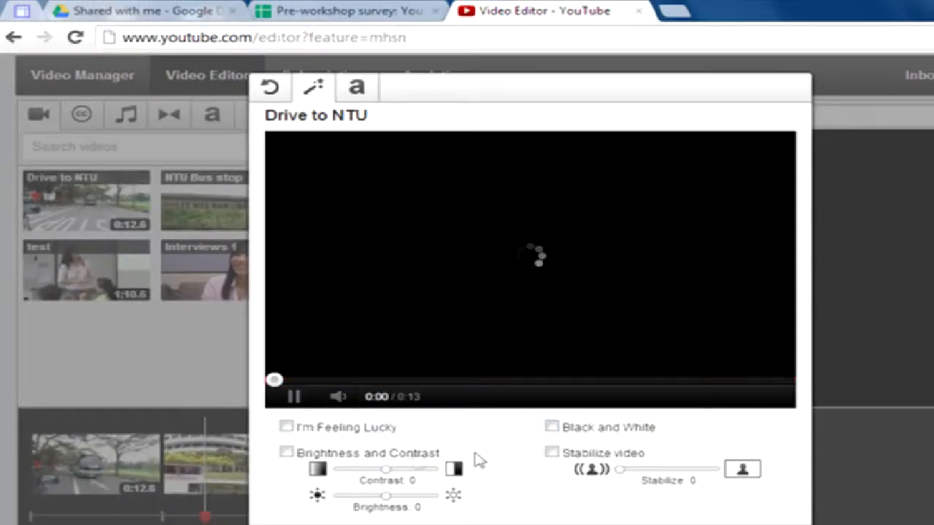
left_click(285, 428)
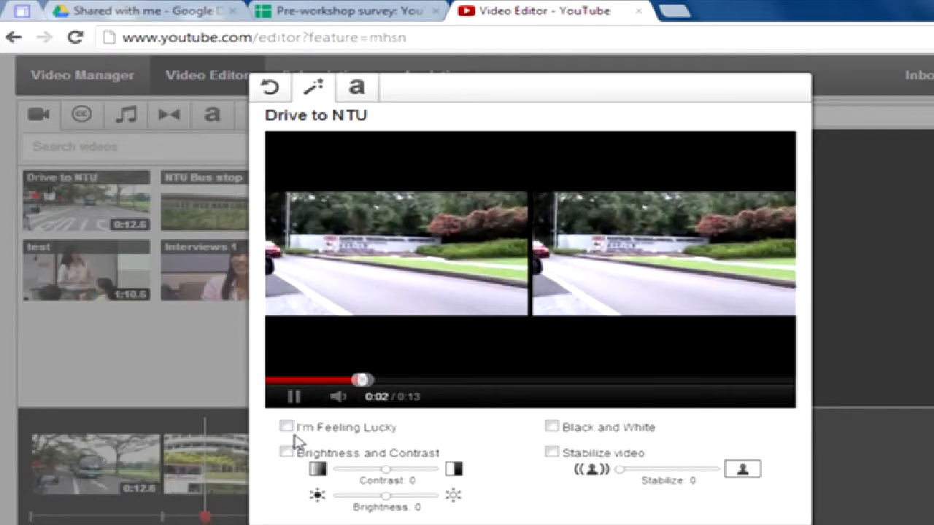
left_click(286, 427)
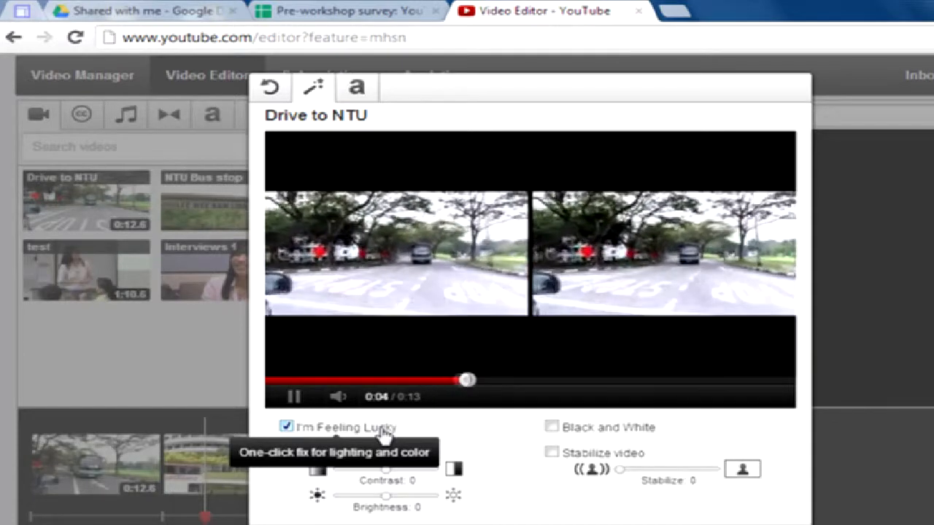
left_click(285, 427)
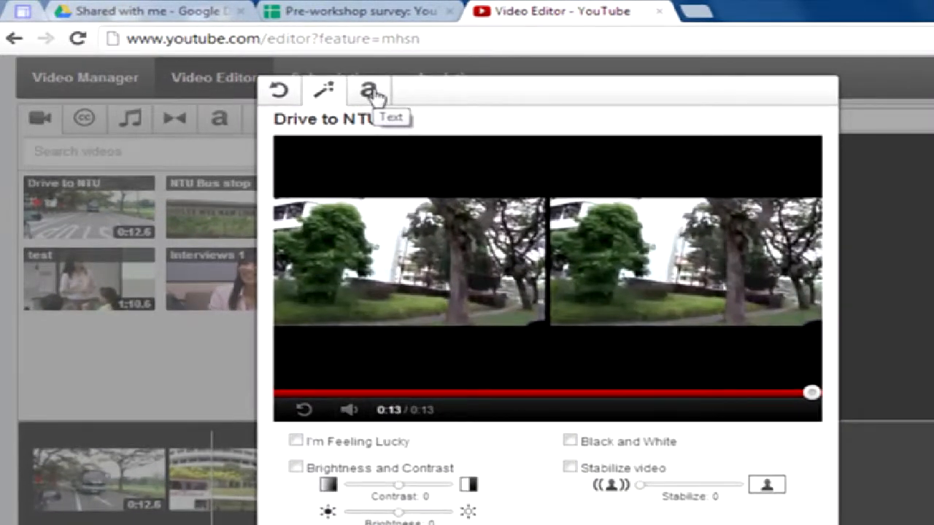
Enable the text overlay on Drive to NTU and replace the title text with 'Driving'.
left_click(370, 104)
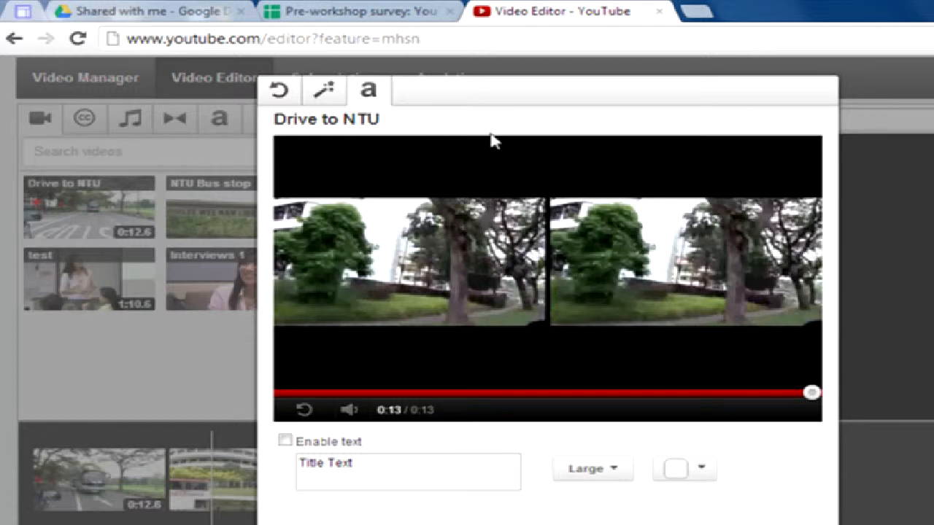
left_click(354, 461)
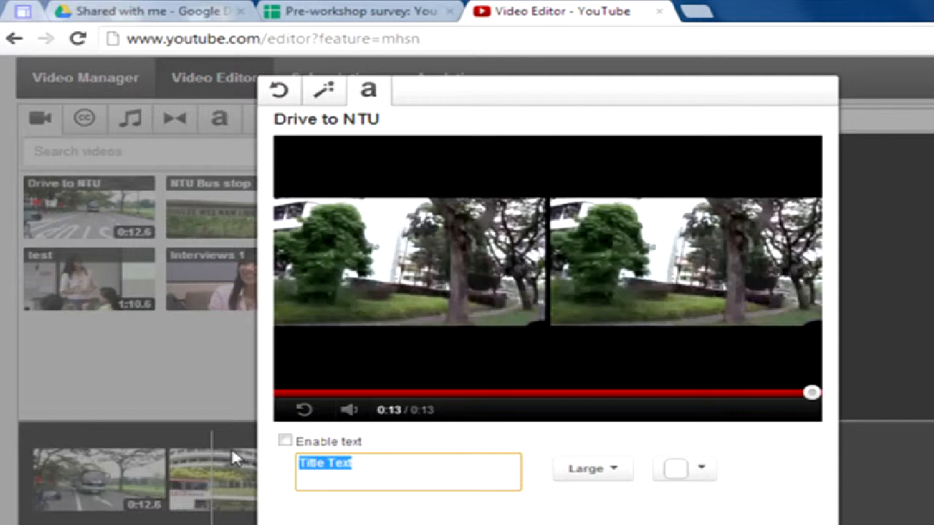
left_click(284, 440)
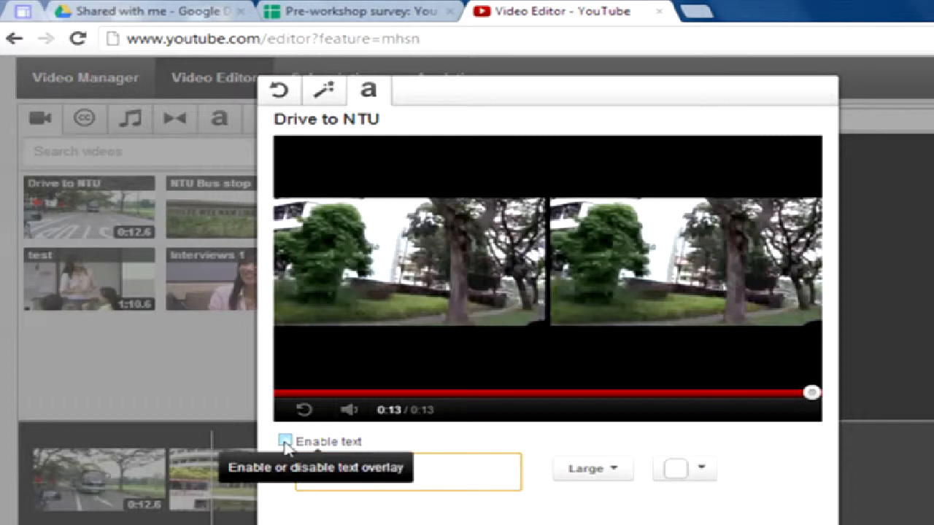
left_click(387, 471)
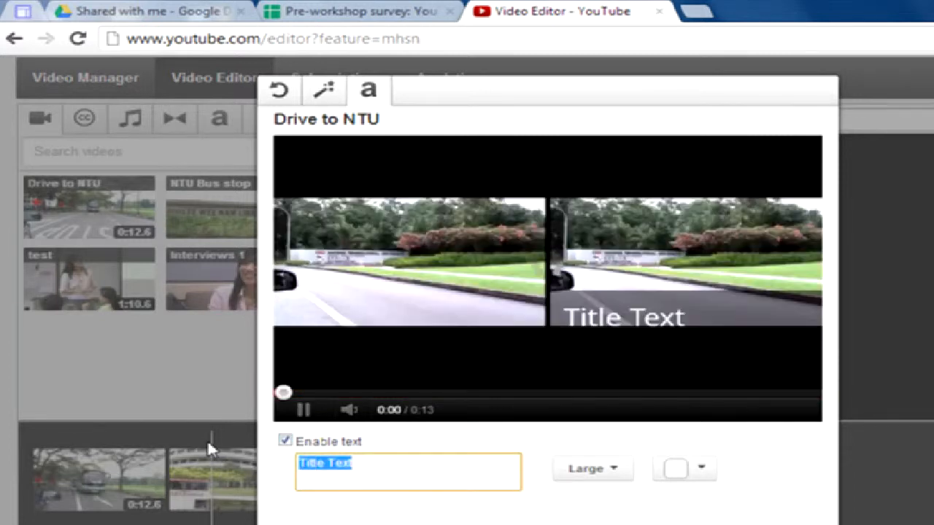
type("Driving")
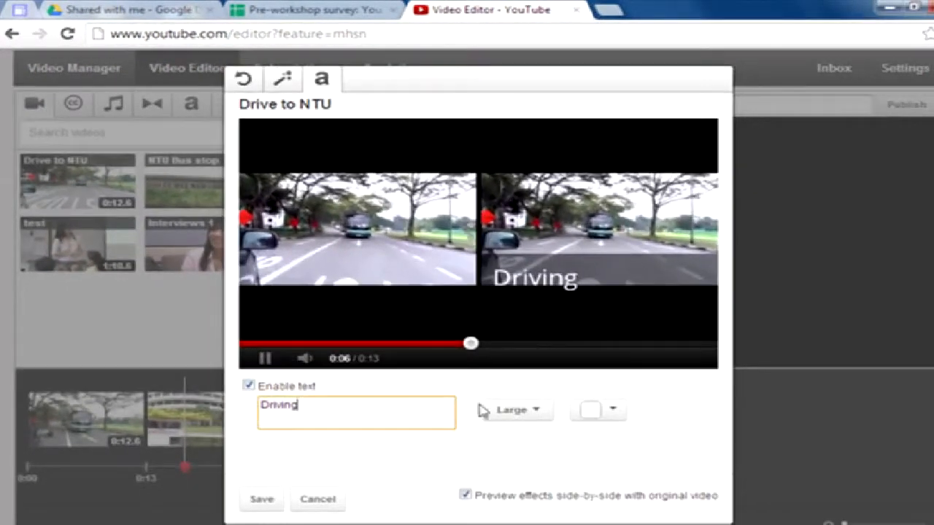
Make the 'Driving' overlay Medium size, trying red then returning it to white.
left_click(501, 417)
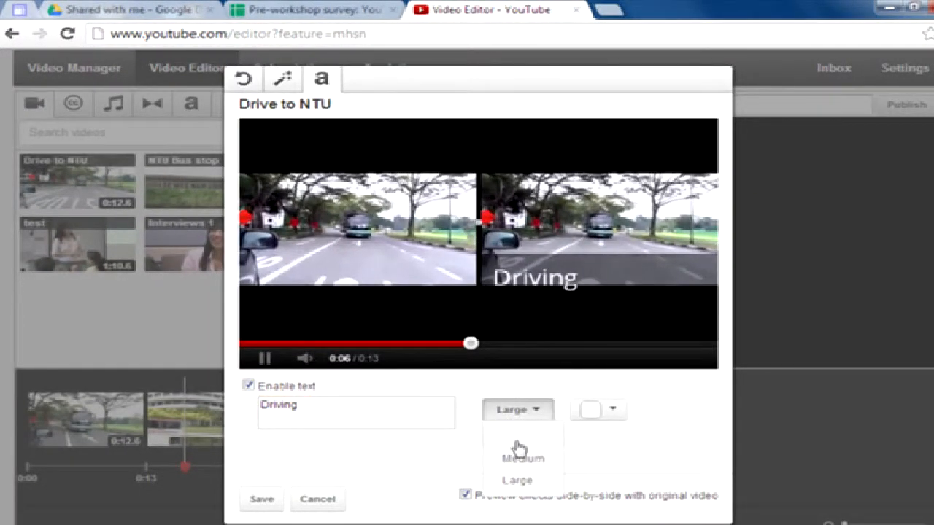
left_click(535, 457)
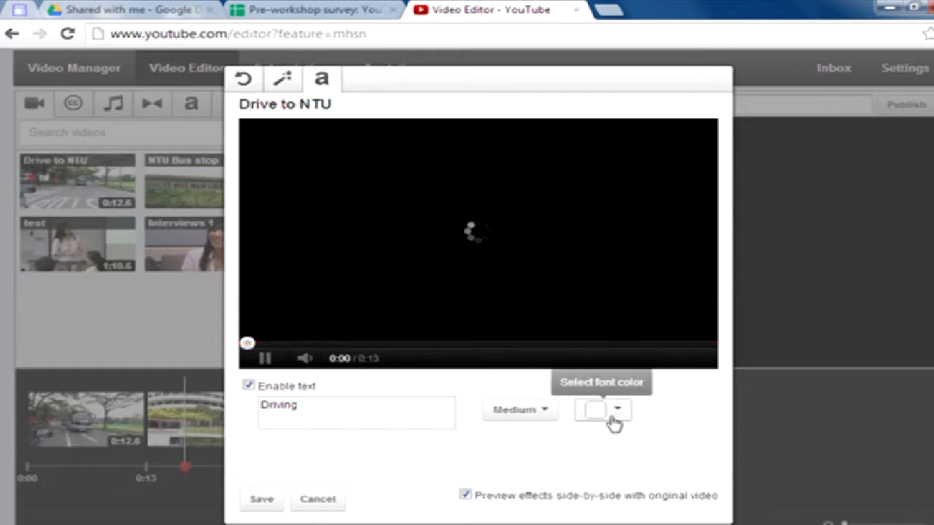
left_click(613, 417)
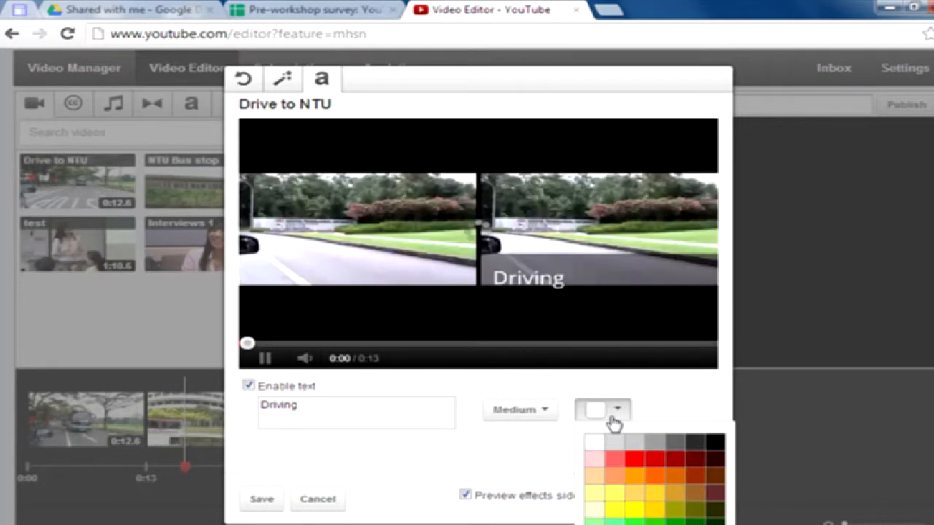
left_click(632, 461)
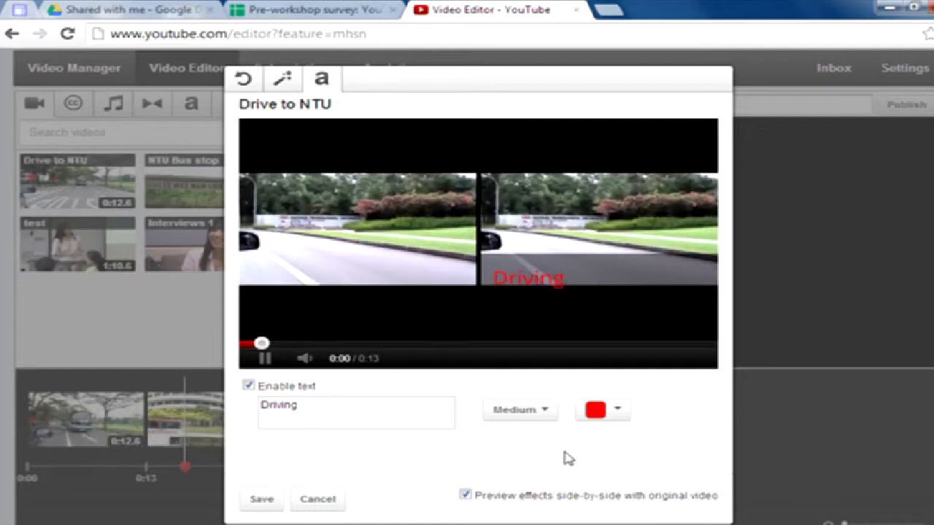
left_click(610, 413)
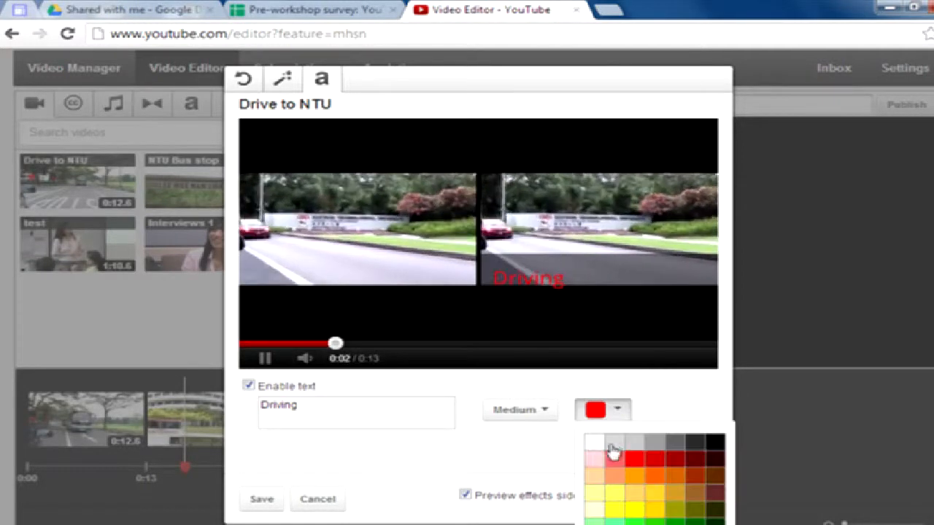
left_click(588, 444)
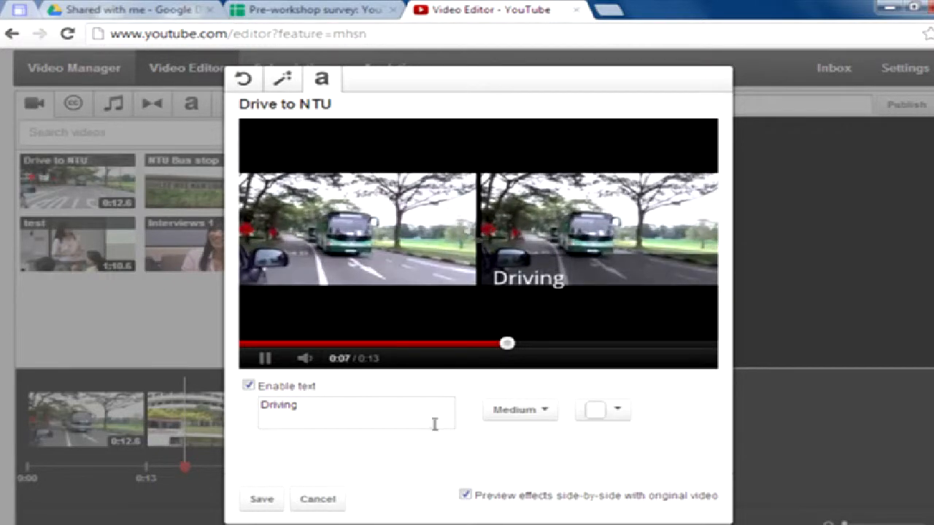
Disable the text overlay and save the clip's settings from the Effects tab.
left_click(248, 385)
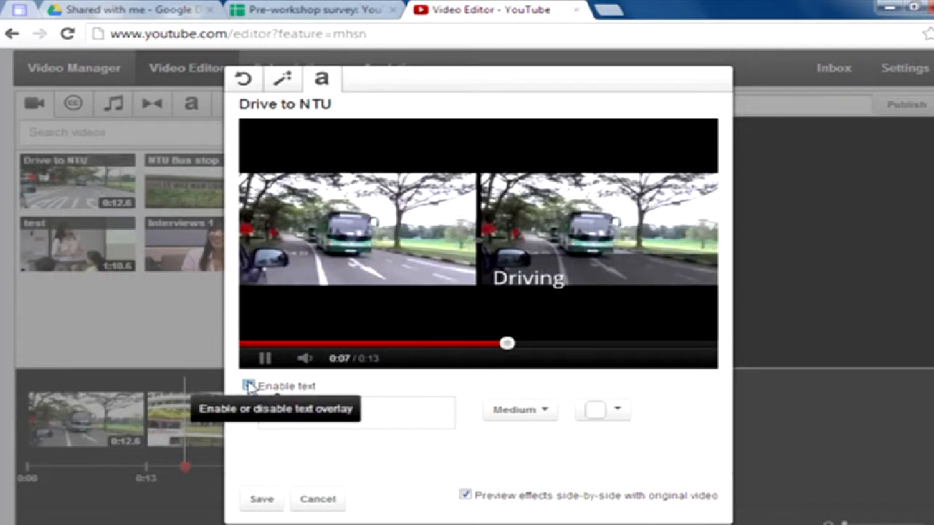
left_click(285, 86)
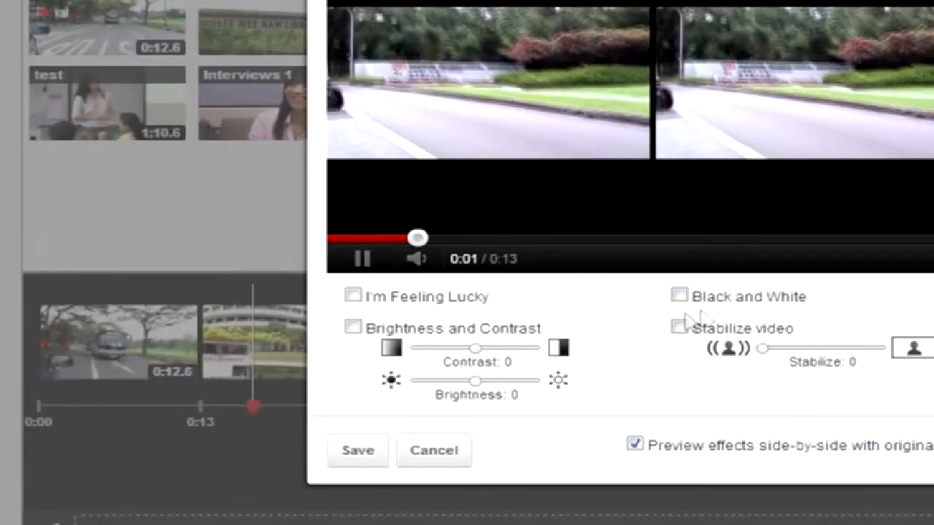
left_click(369, 460)
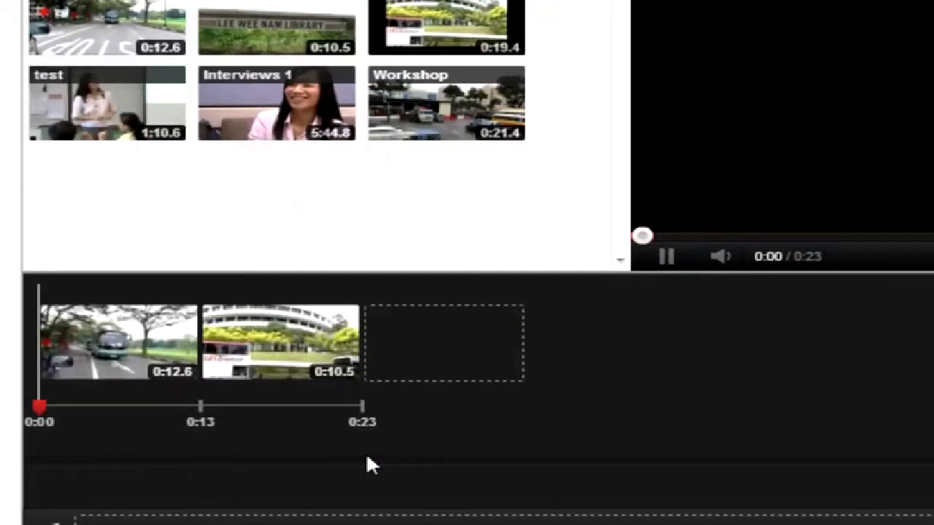
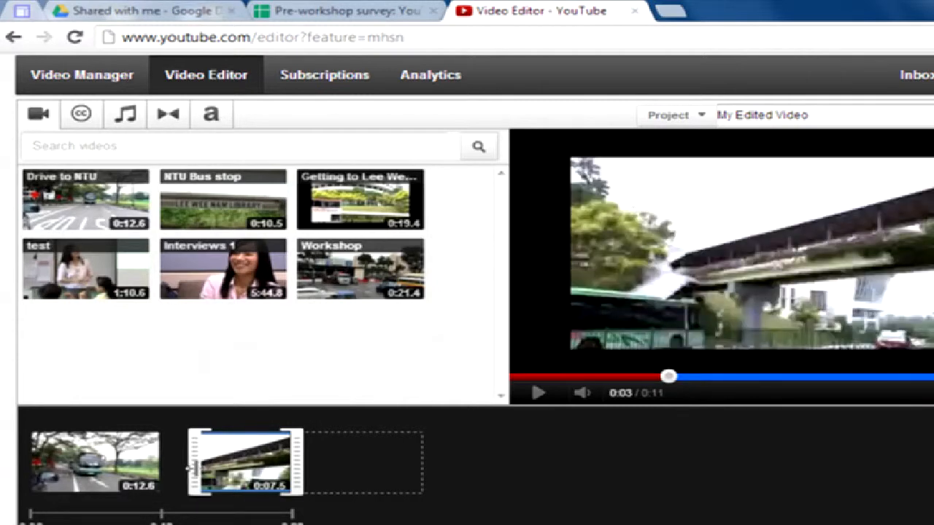
Trim the NTU Bus stop clip to 7.5 seconds and preview the sequence from Drive to NTU.
left_click_drag(191, 467, 194, 468)
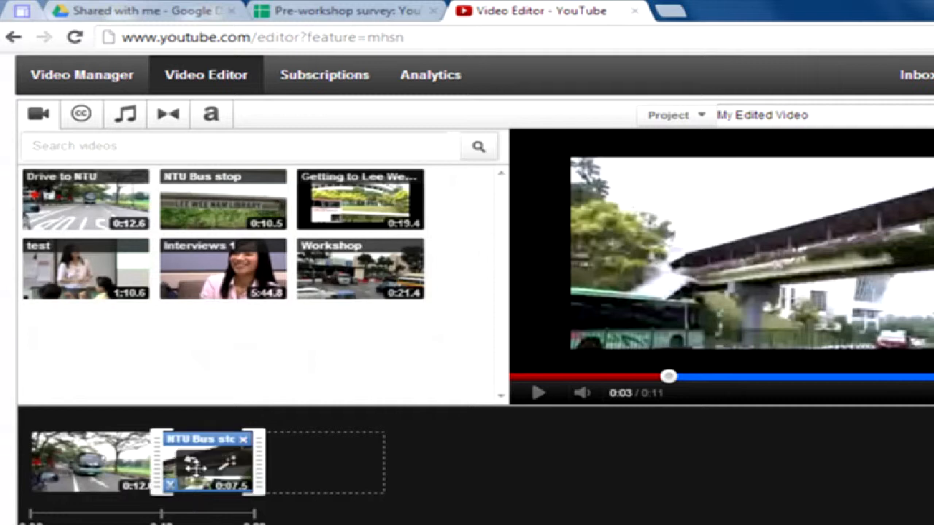
left_click(534, 401)
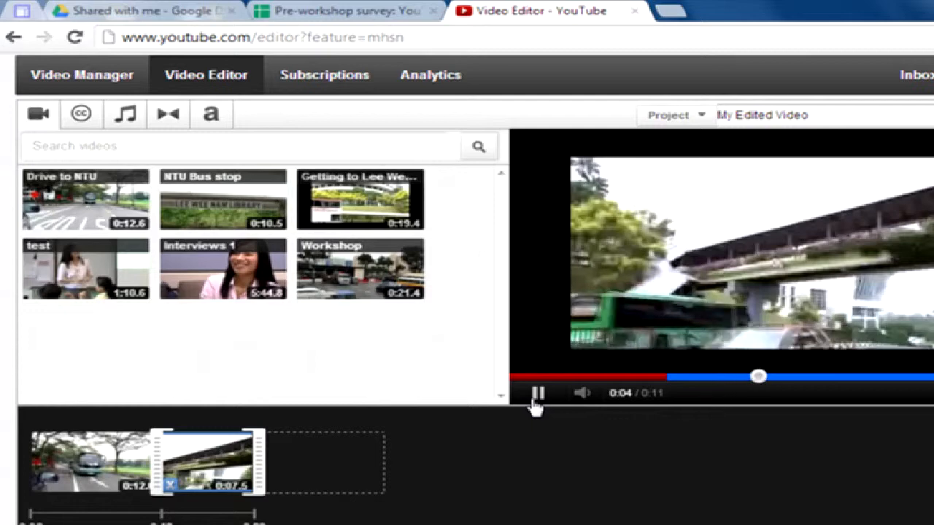
left_click(536, 393)
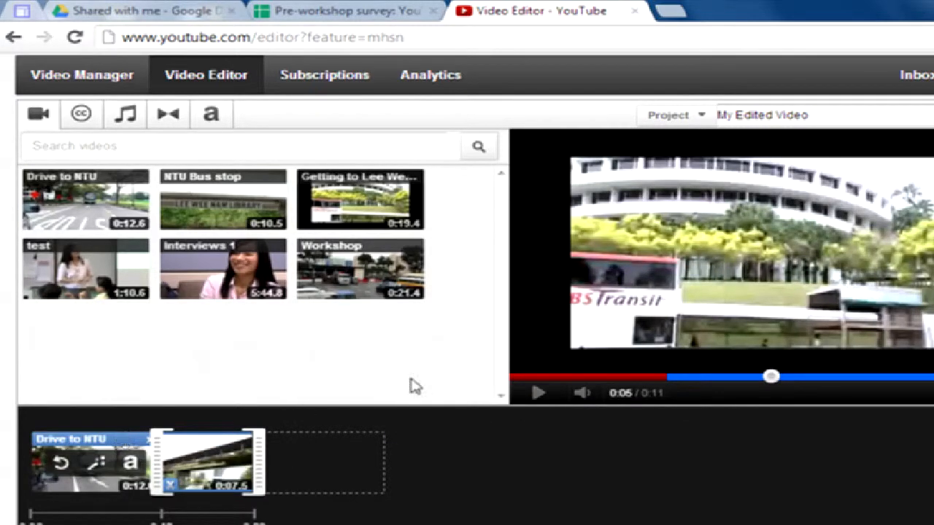
left_click(538, 392)
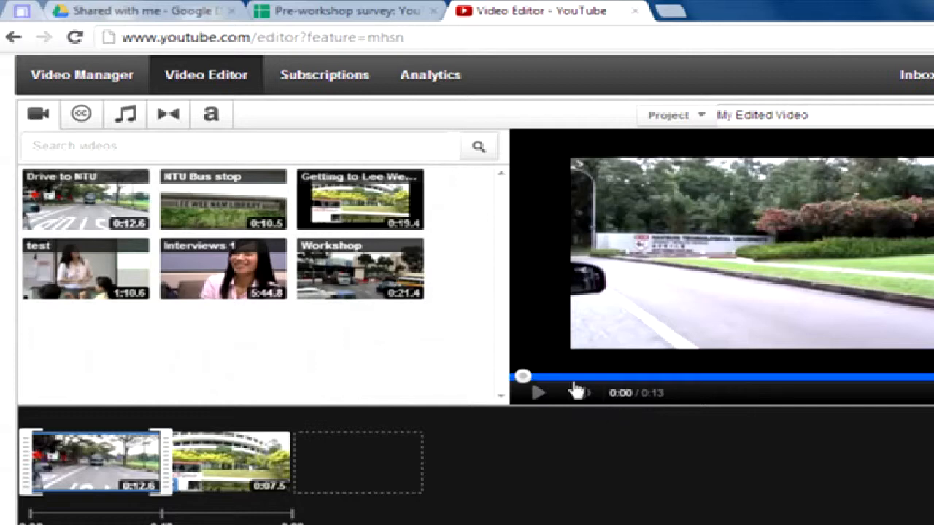
left_click(538, 398)
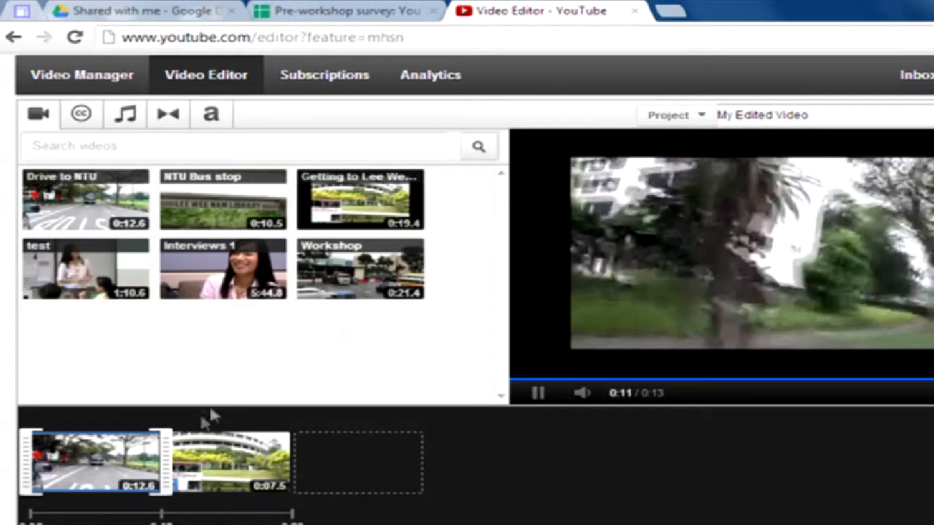
mouse_move(228, 441)
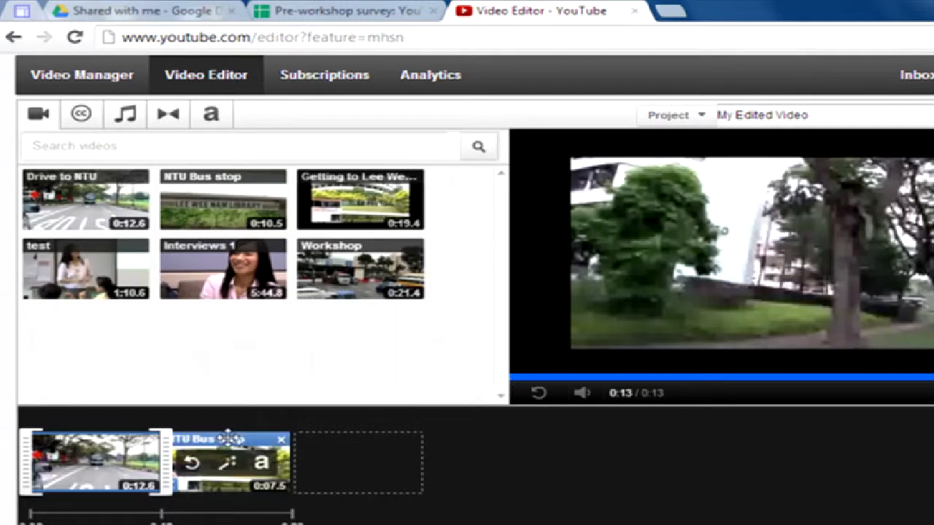
left_click(229, 440)
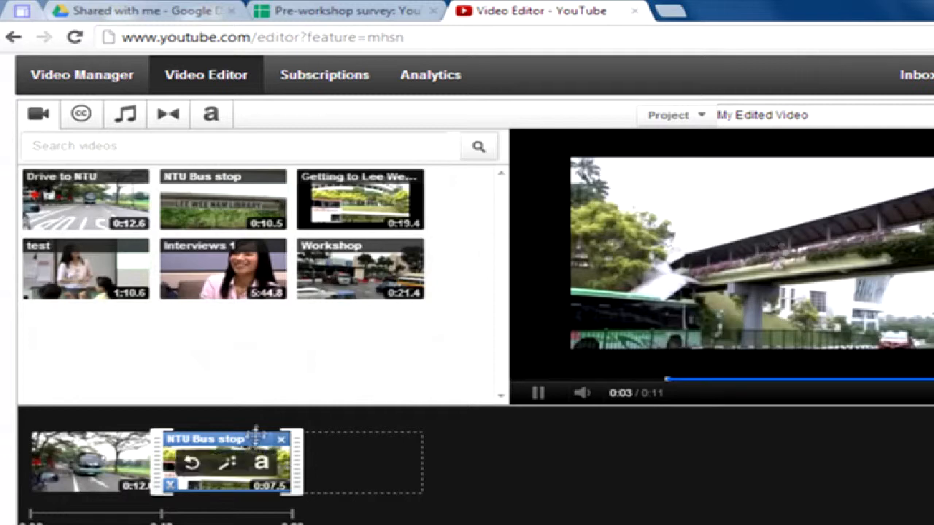
left_click(131, 438)
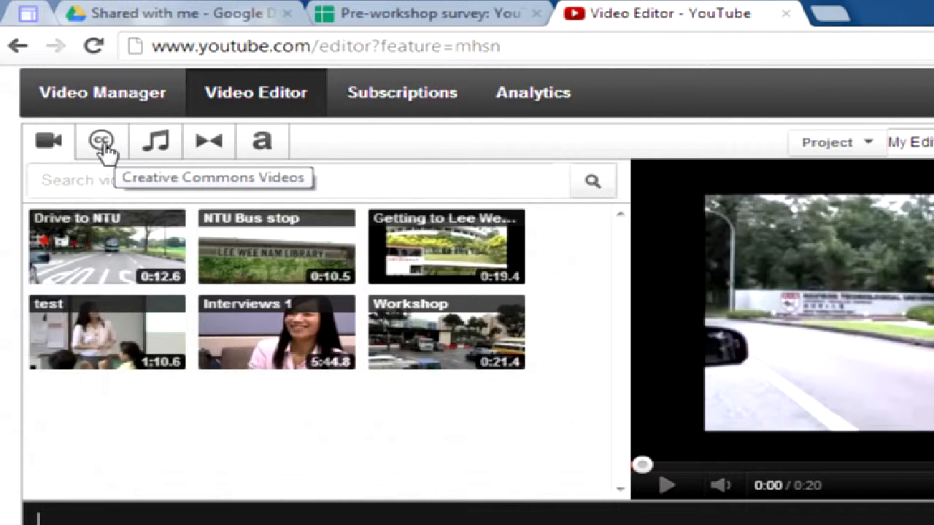
Search the Creative Commons video library for 'flowers' and scroll through the results.
left_click(105, 150)
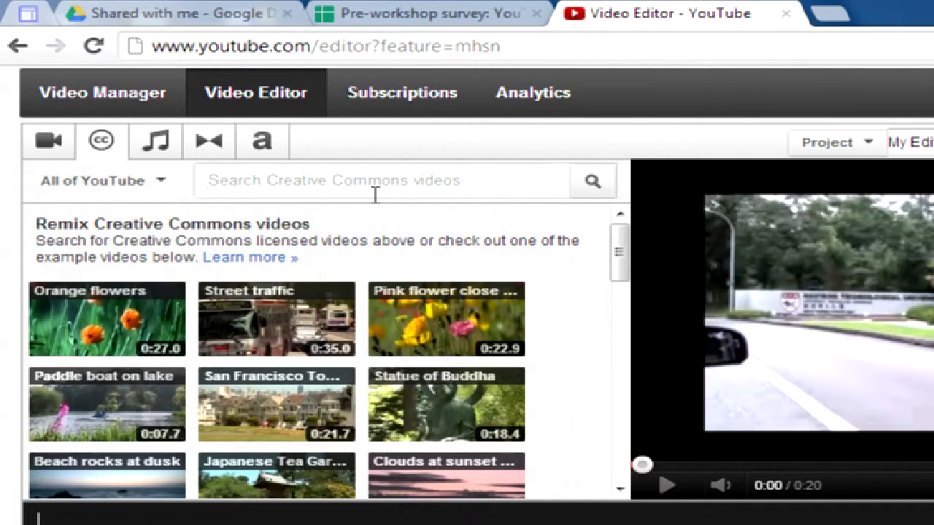
type("flowers")
key("Return")
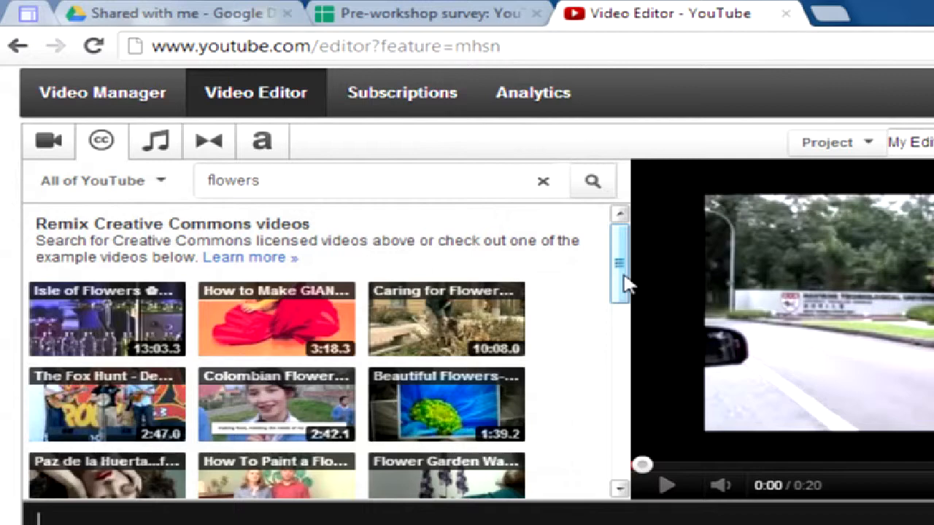
left_click_drag(625, 286, 621, 343)
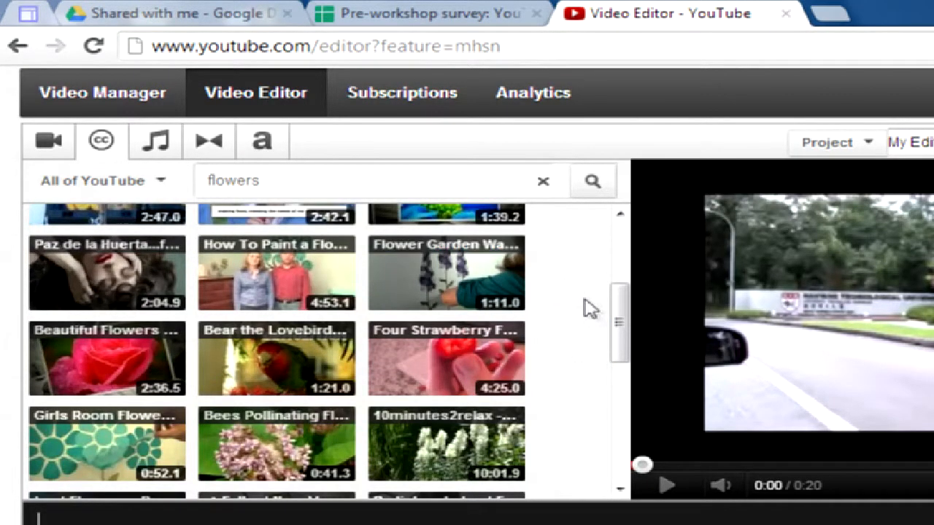
mouse_move(619, 323)
left_mouse_down()
mouse_move(621, 248)
mouse_move(619, 328)
left_mouse_up()
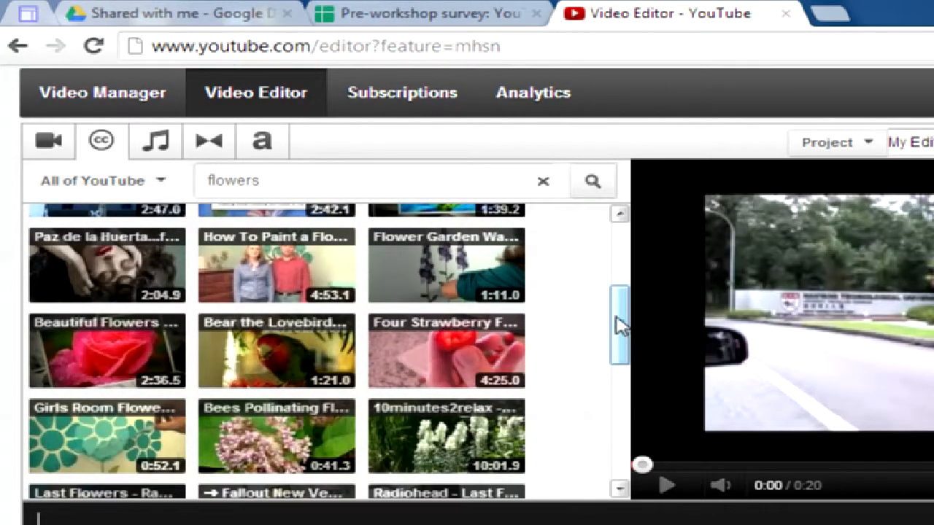
left_click_drag(619, 327, 629, 370)
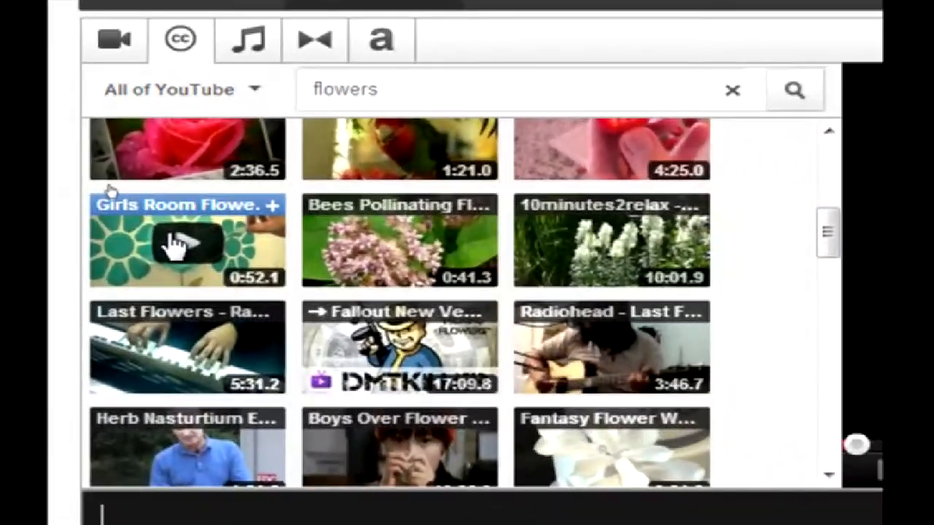
Preview the Girls Room flower garden video, then drop it into the third timeline slot.
left_click(175, 246)
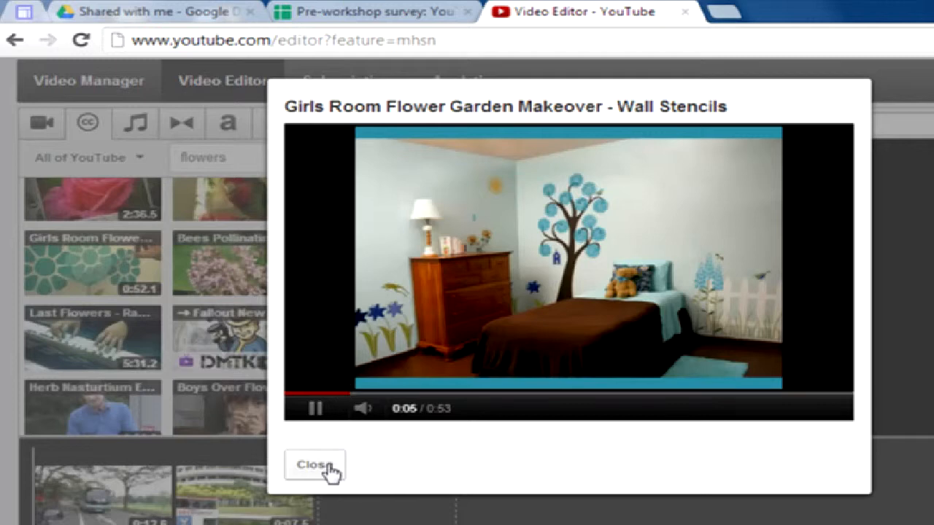
left_click(328, 471)
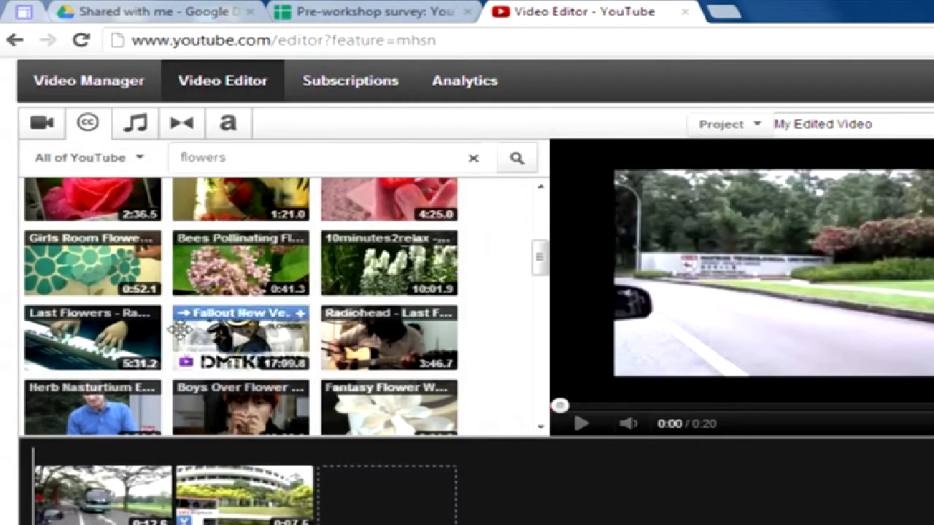
mouse_move(132, 264)
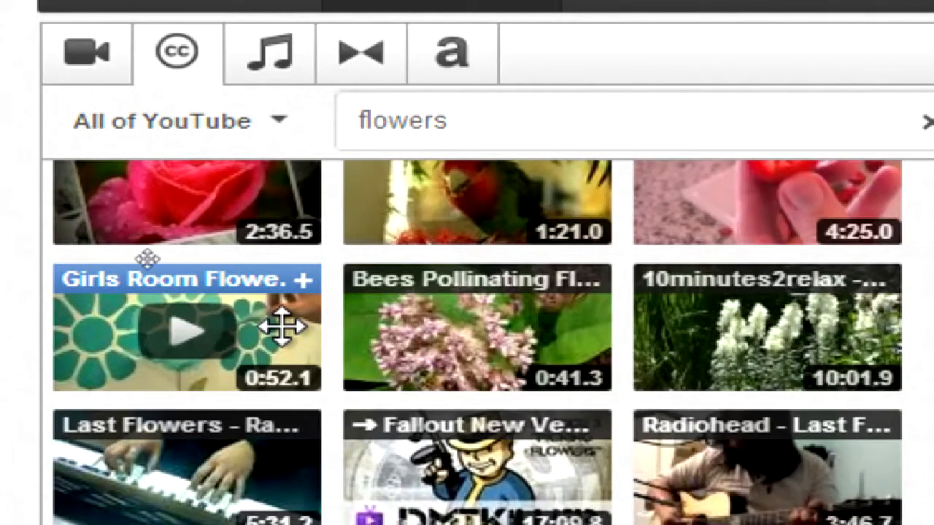
left_click_drag(283, 326, 900, 522)
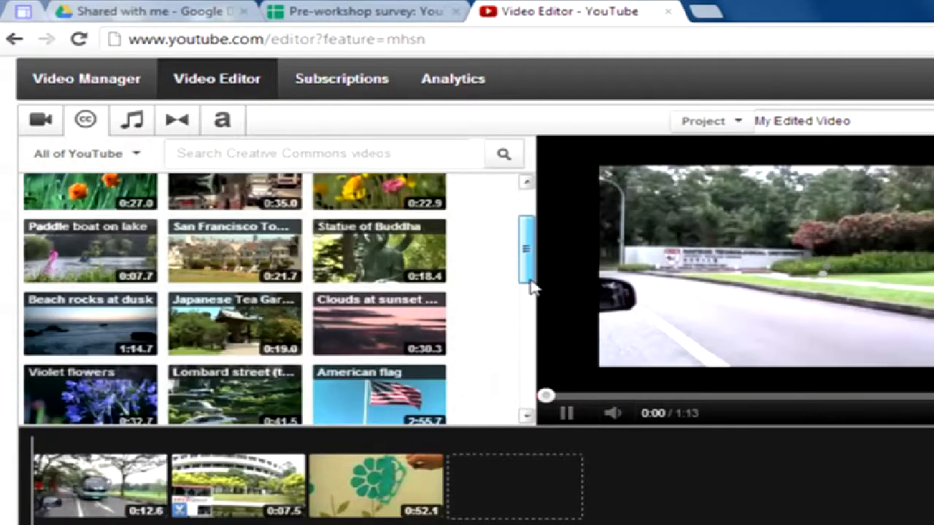
left_click_drag(532, 287, 514, 240)
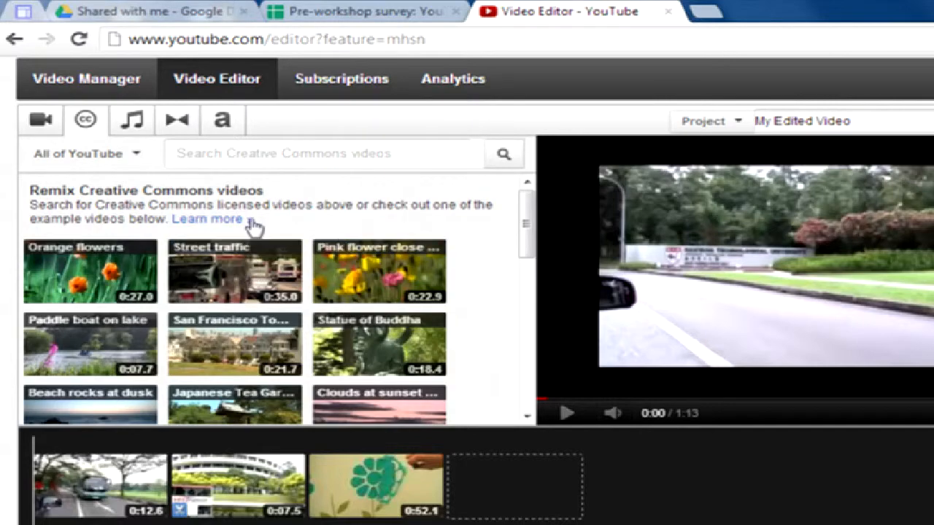
left_click_drag(526, 257, 483, 458)
mouse_move(393, 470)
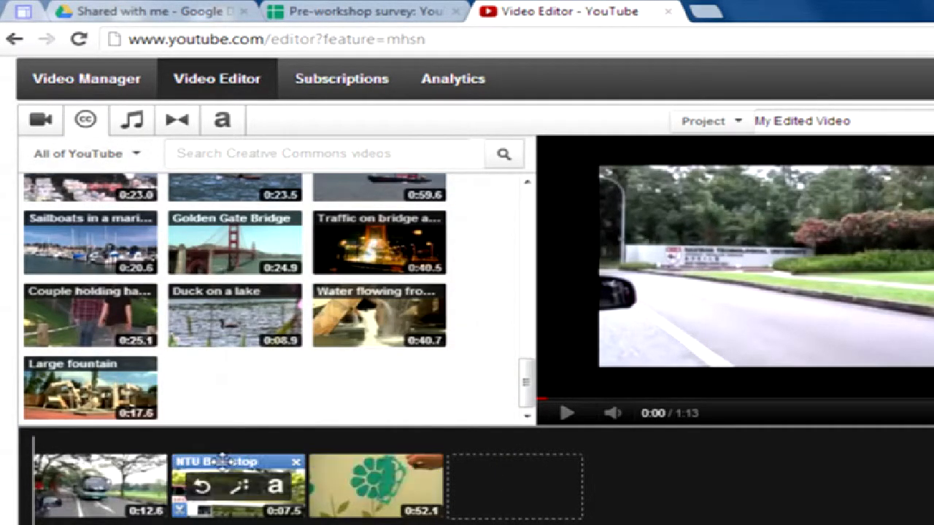
left_click(376, 503)
mouse_move(378, 313)
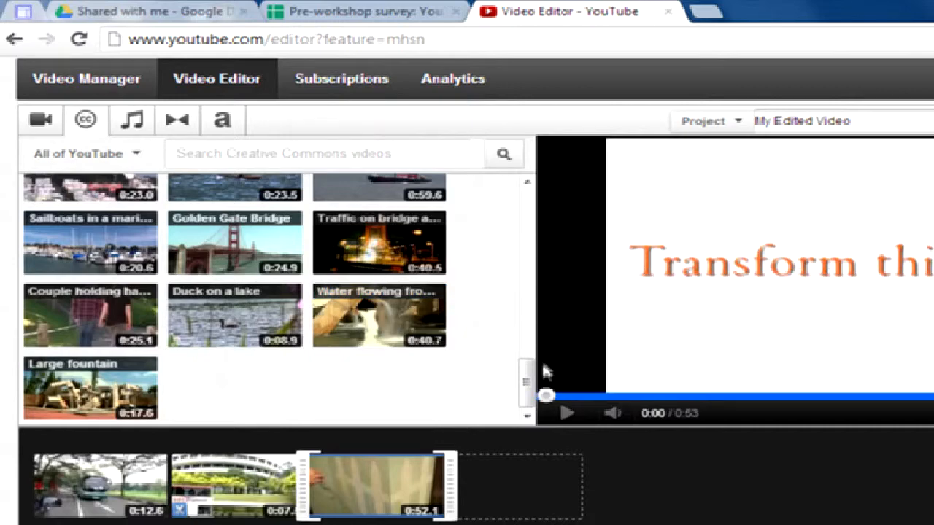
left_click_drag(525, 385, 496, 170)
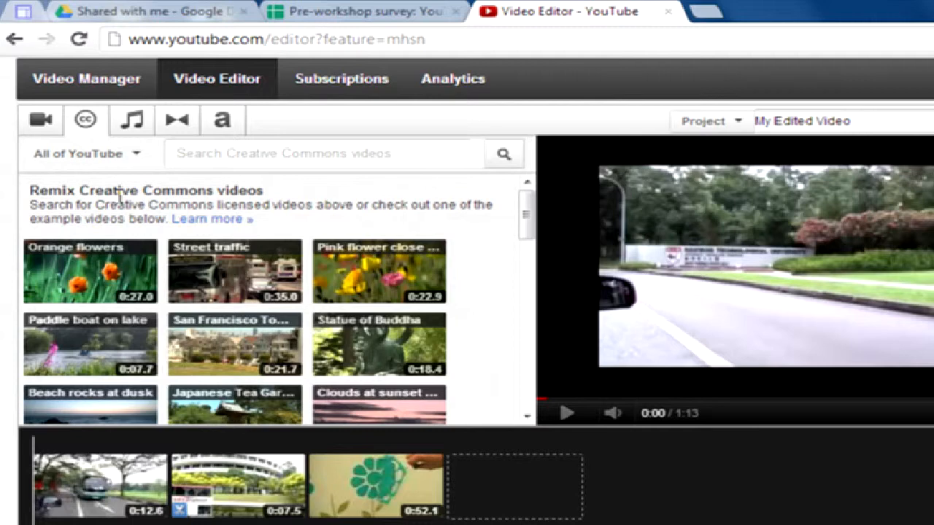
left_click(131, 131)
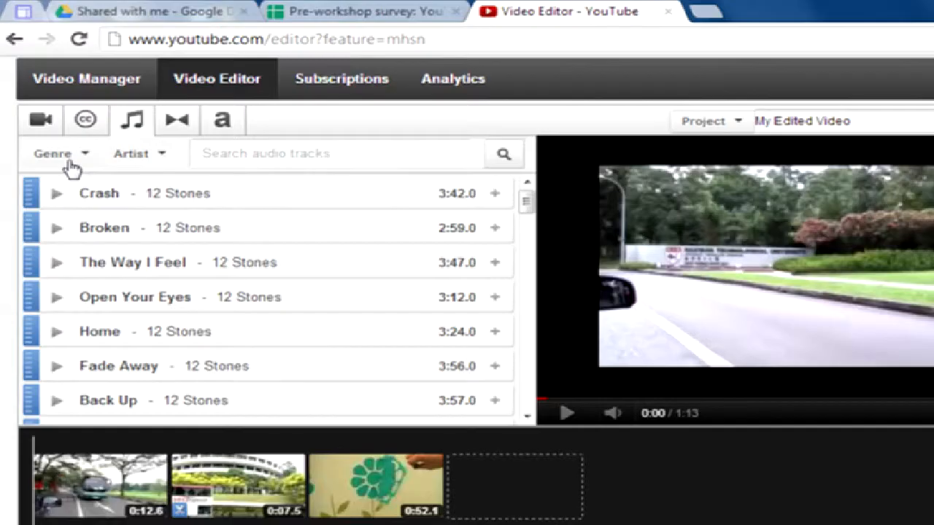
left_click(145, 12)
left_click(550, 14)
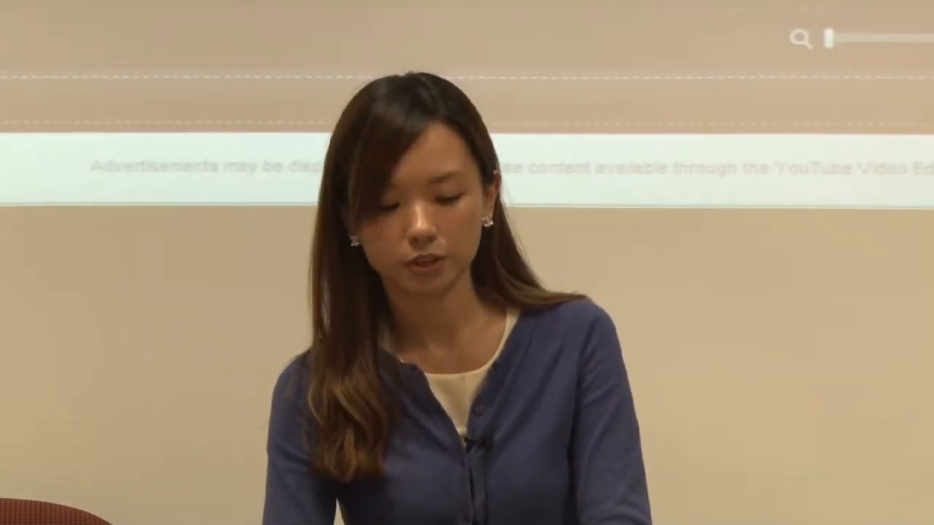
Browse the music Genre and Artist lists, then filter the music library to Acoustic.
left_click(66, 156)
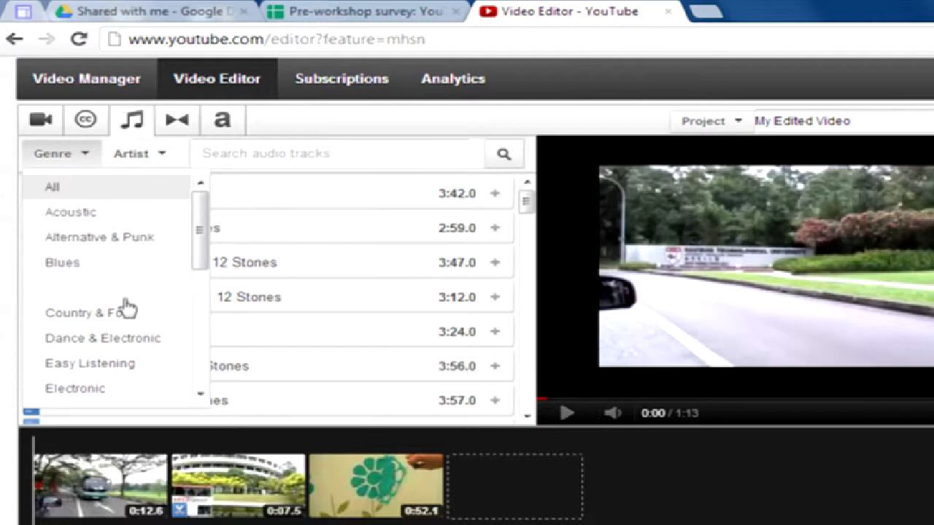
scroll(116, 309, "down", 5)
scroll(102, 298, "up", 3)
left_click(156, 163)
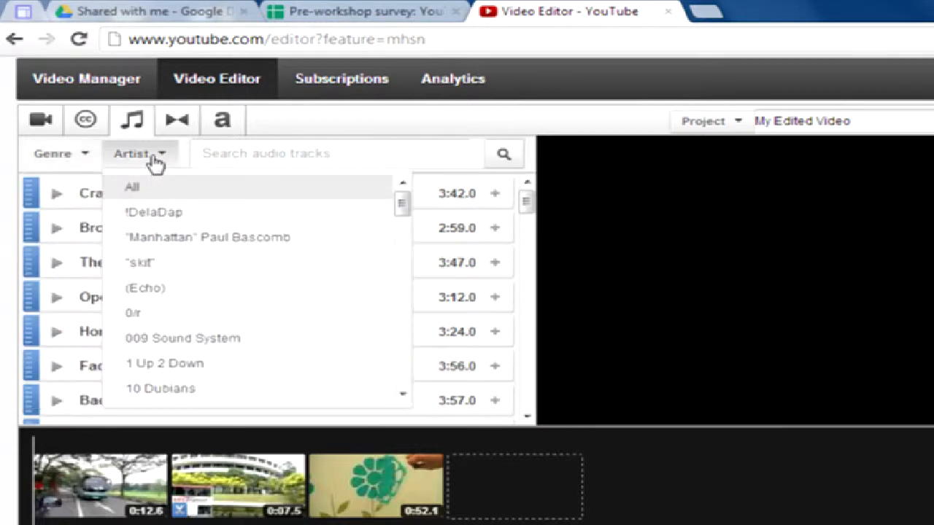
scroll(191, 240, "down", 3)
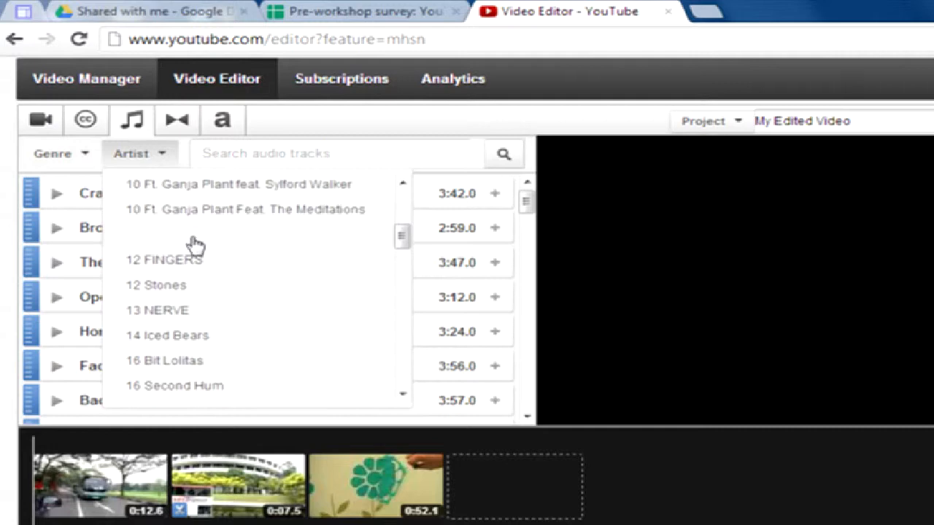
scroll(161, 232, "up", 6)
left_click(144, 211)
left_click(62, 210)
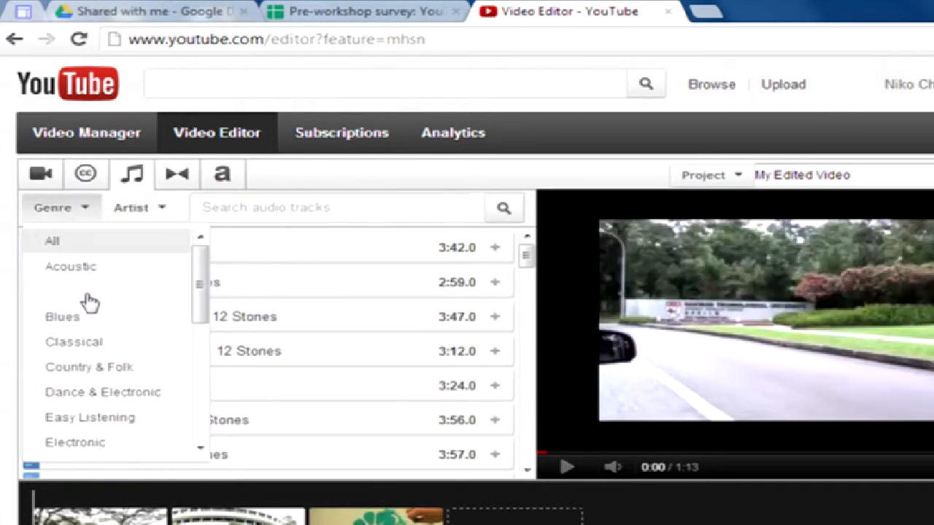
left_click(86, 277)
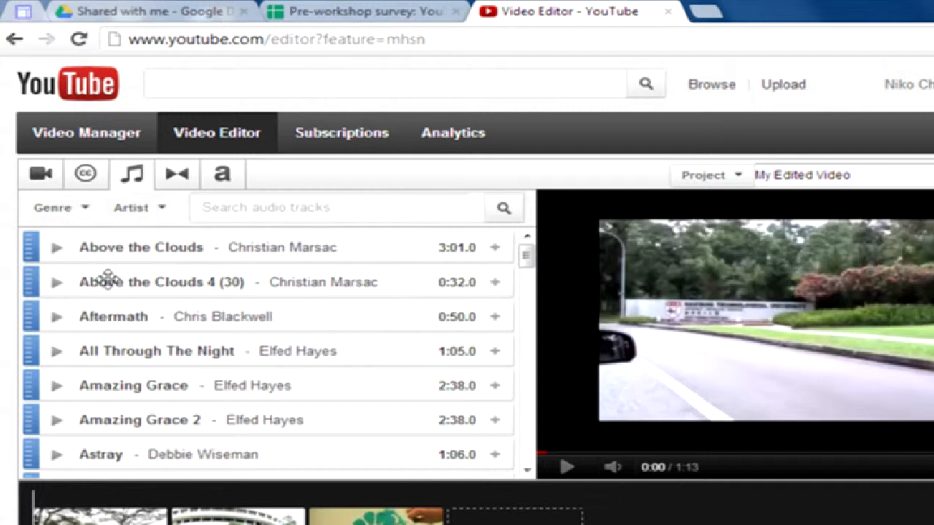
left_click(57, 282)
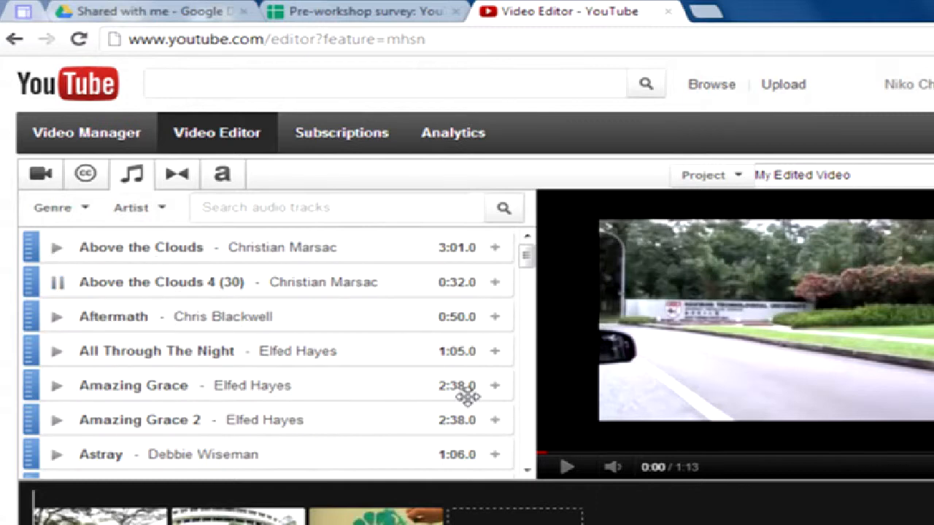
left_click(55, 285)
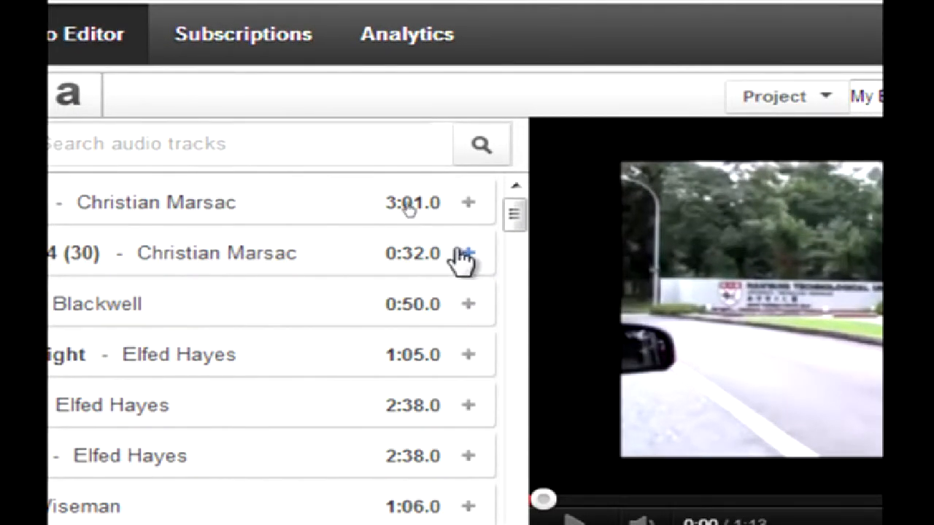
Add Above the Clouds 4 (30) as the soundtrack and play the video with its music.
left_click(468, 254)
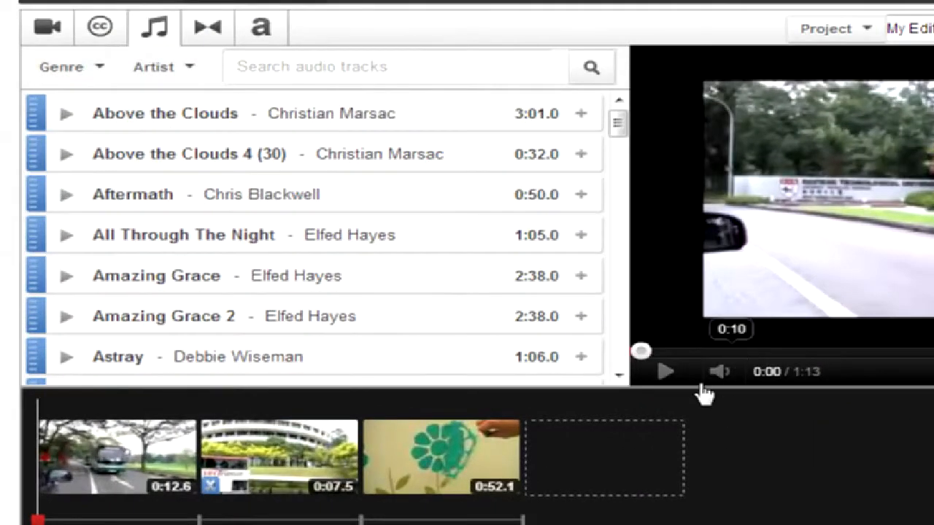
left_click(667, 377)
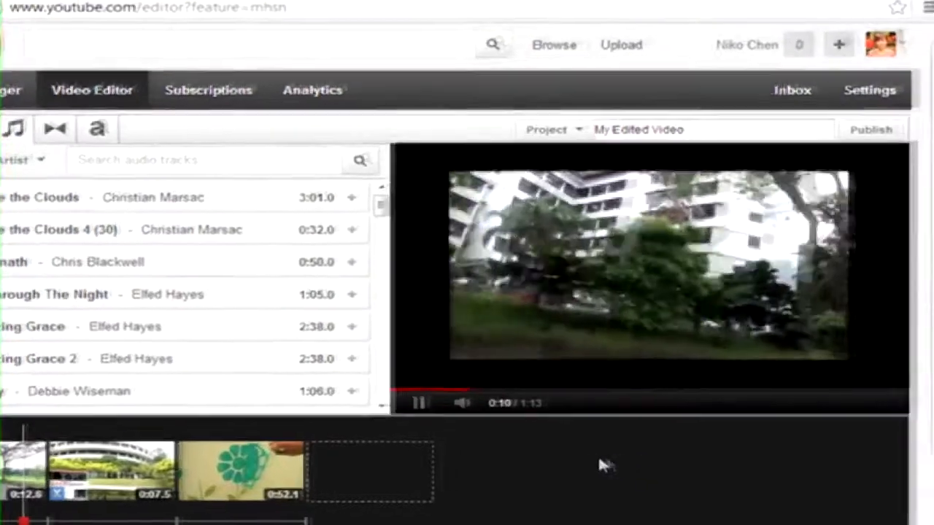
scroll(876, 371, "down", 1)
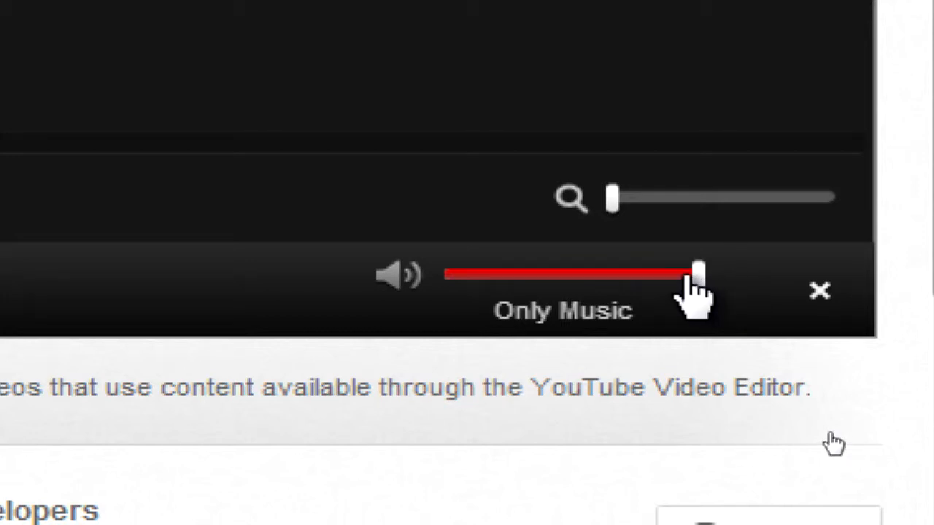
Slide the audio mix from Only Music toward Favor Original Audio.
left_click_drag(697, 287, 621, 277)
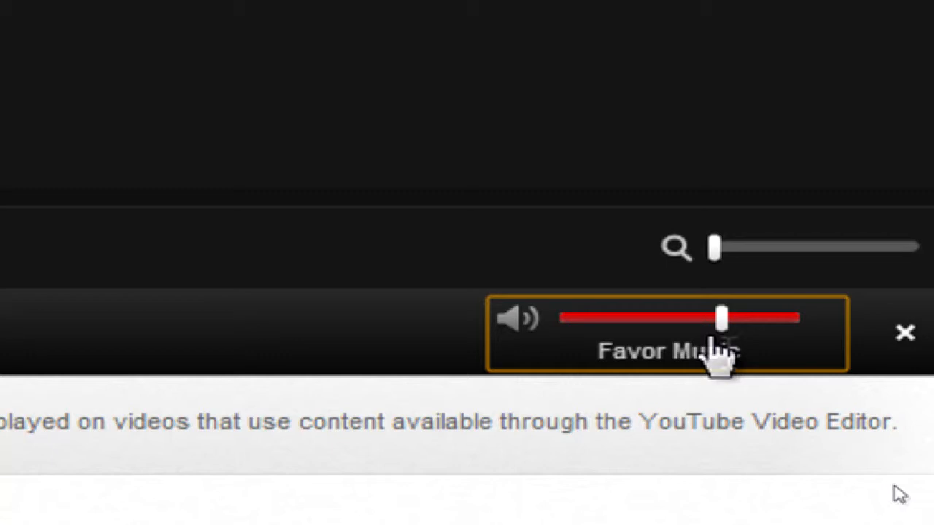
left_click_drag(727, 337, 672, 310)
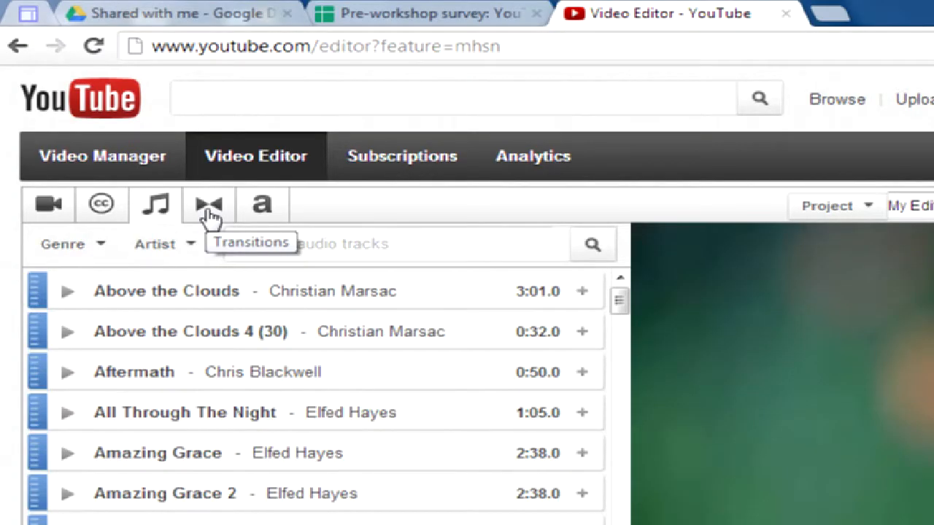
Add a Wipe transition between the first two clips and drop a Circle transition onto the timeline.
left_click(209, 216)
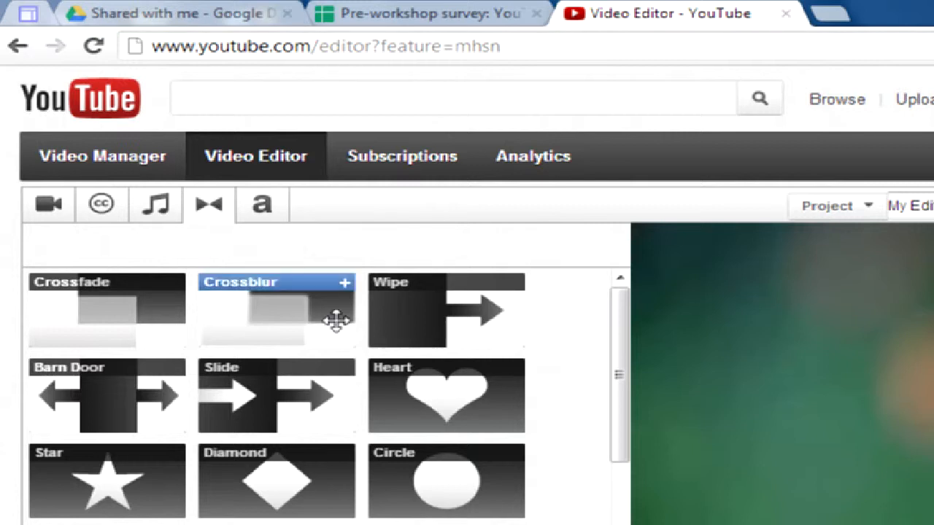
left_click_drag(621, 350, 625, 365)
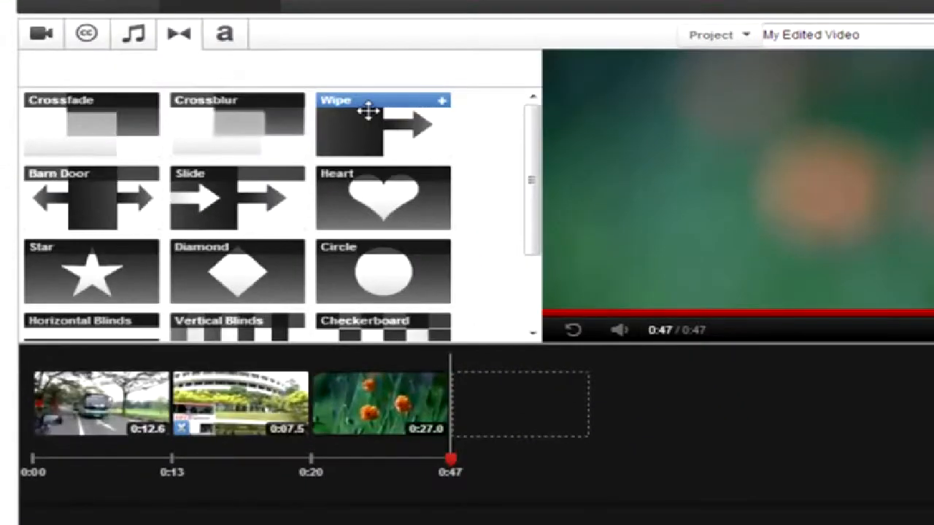
left_click_drag(368, 109, 183, 433)
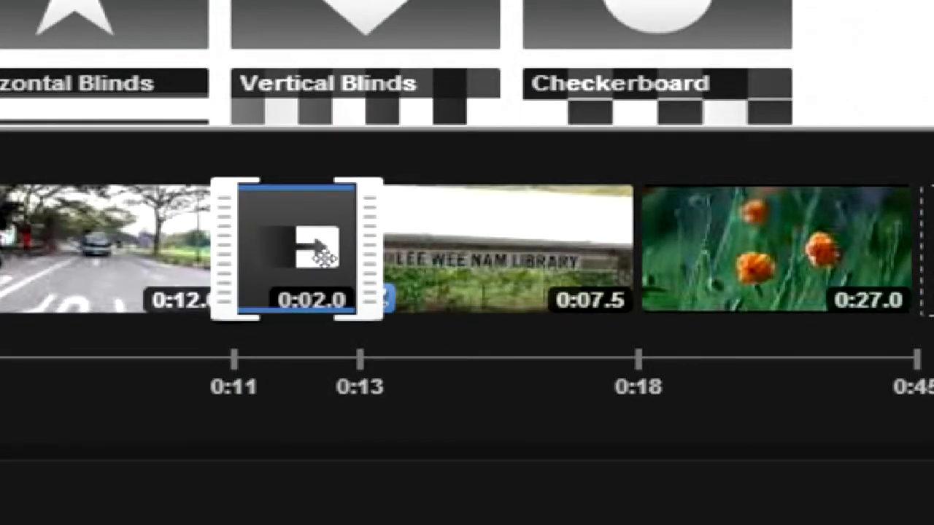
left_click_drag(592, 14, 642, 299)
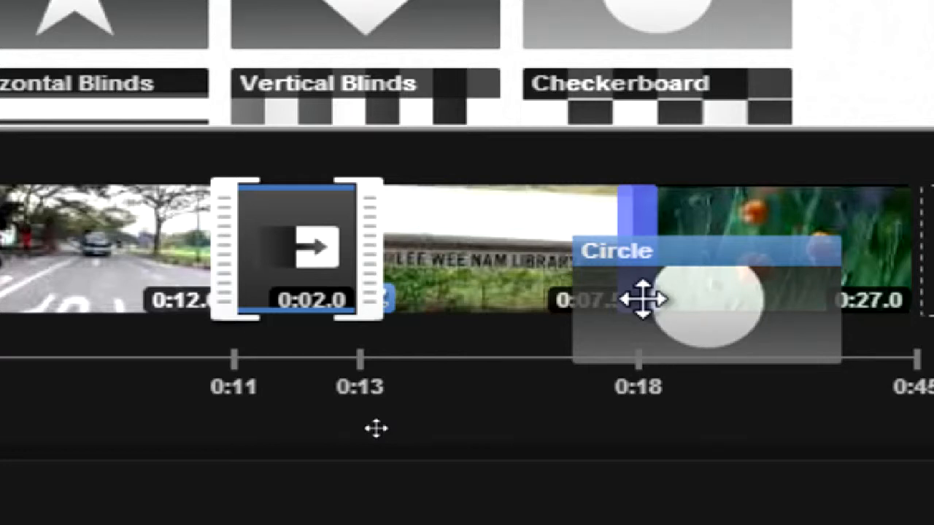
left_click_drag(642, 299, 640, 287)
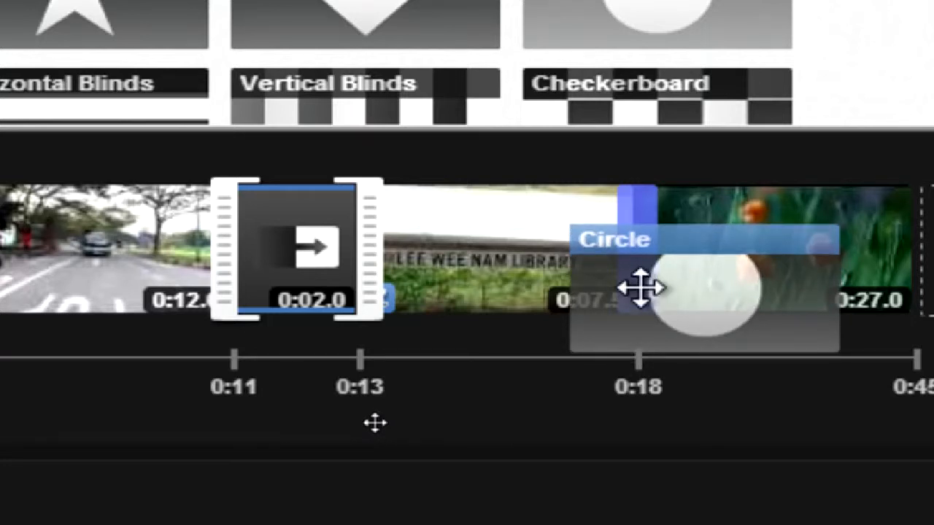
left_click_drag(639, 288, 639, 288)
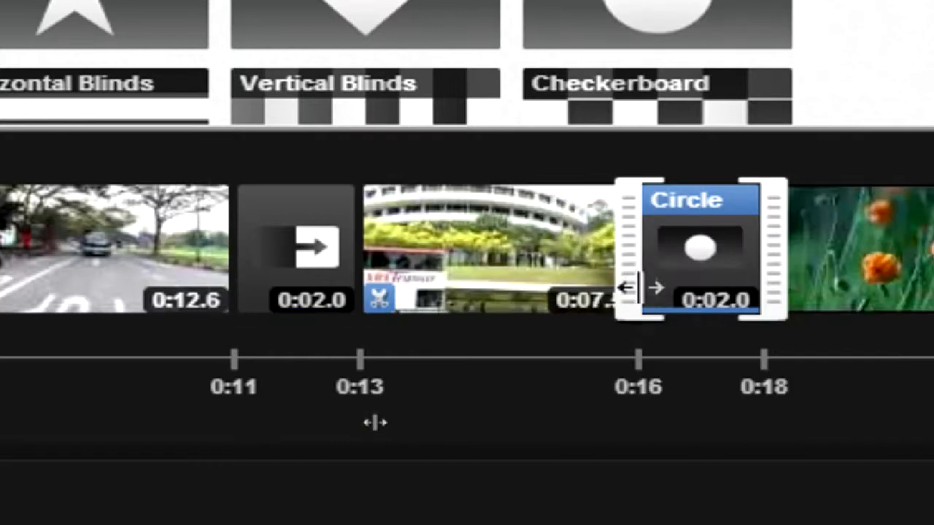
Remove the misplaced Circle transition and reinsert it between the 0:07.5 and 0:27 clips.
mouse_move(521, 292)
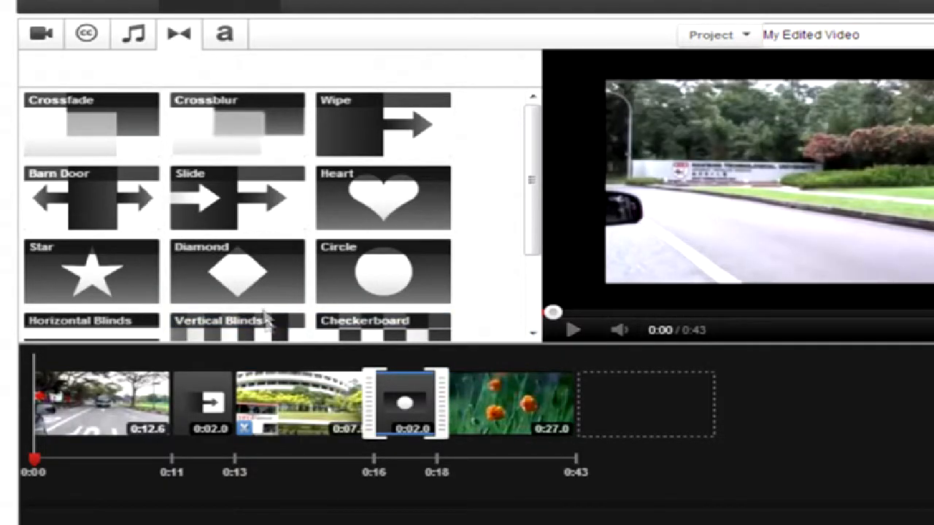
mouse_move(284, 413)
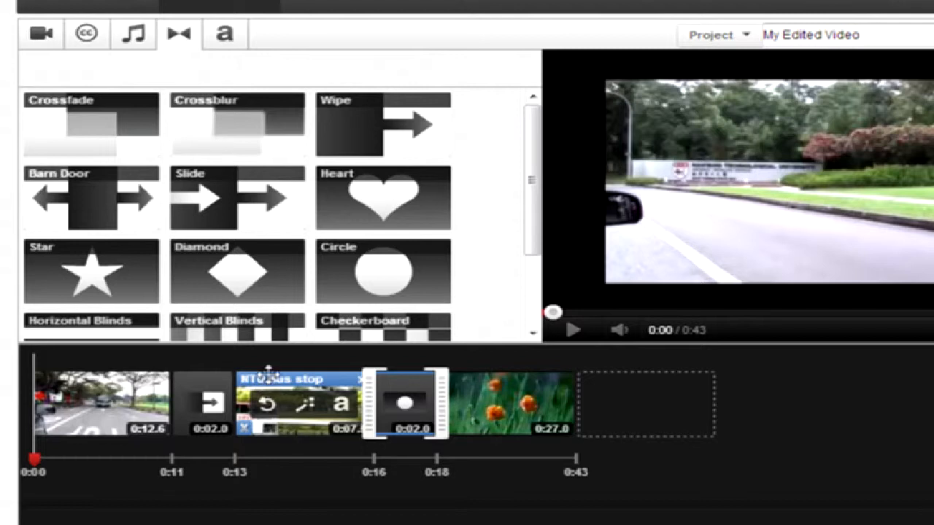
mouse_move(423, 383)
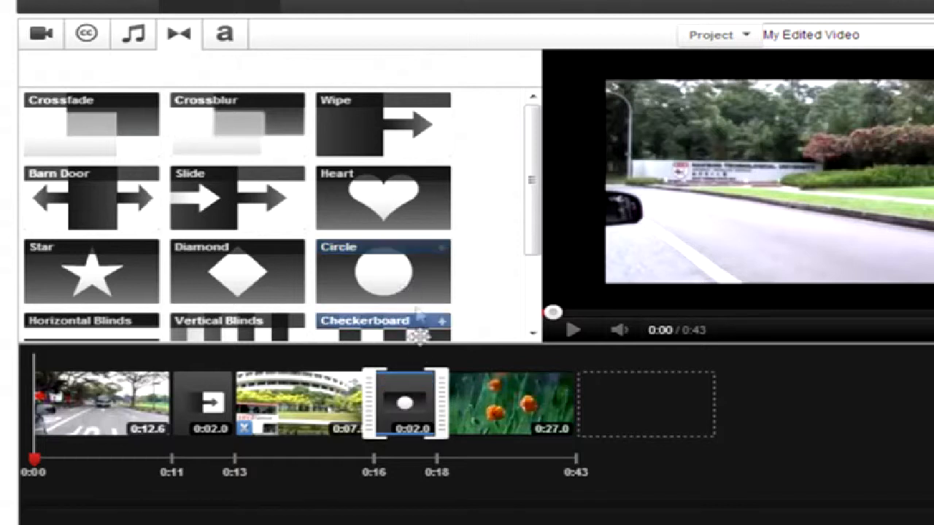
left_click(424, 379)
left_click_drag(381, 267, 406, 431)
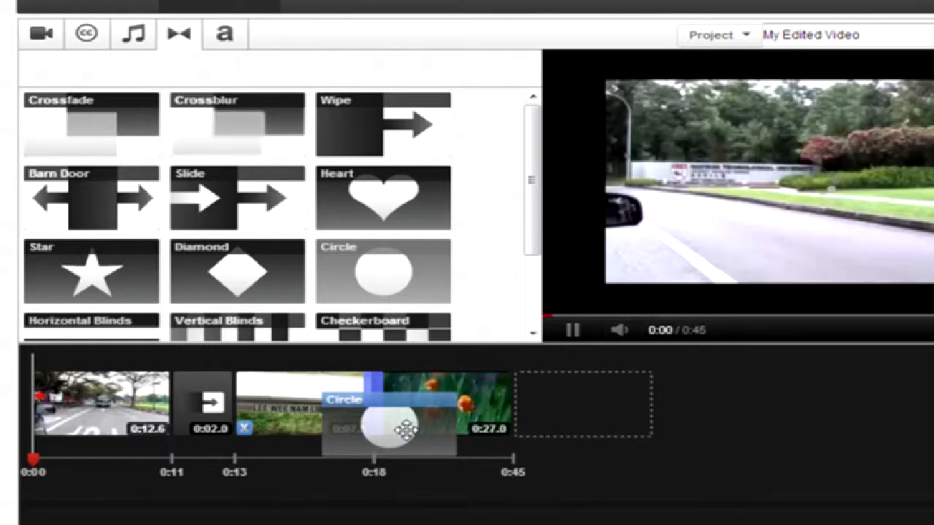
left_click_drag(406, 431, 393, 430)
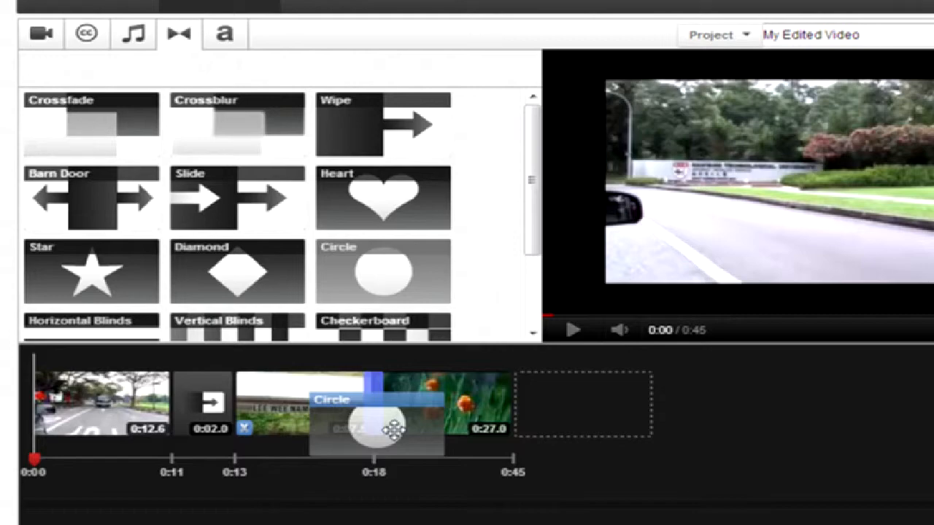
left_click_drag(393, 431, 385, 425)
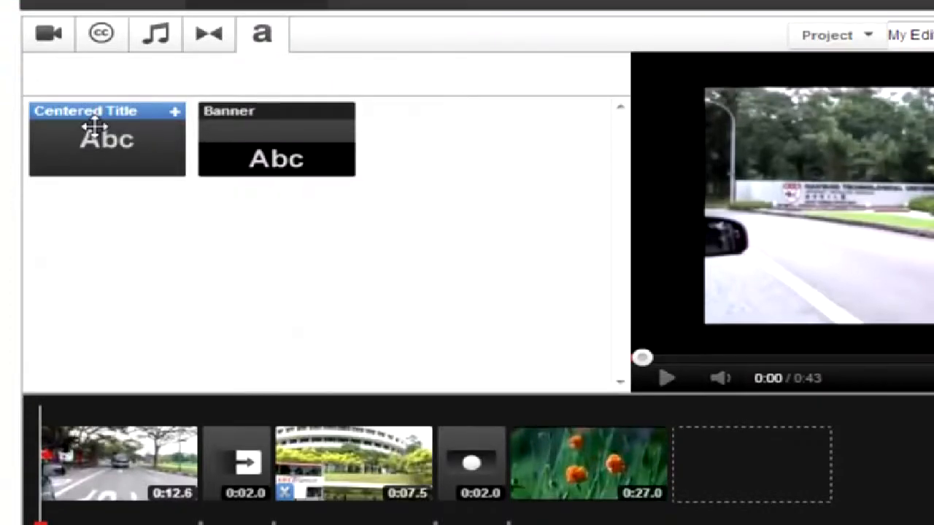
Place a Centered Title at the start of the video and select its 'Title Text' placeholder.
left_click_drag(94, 128, 131, 386)
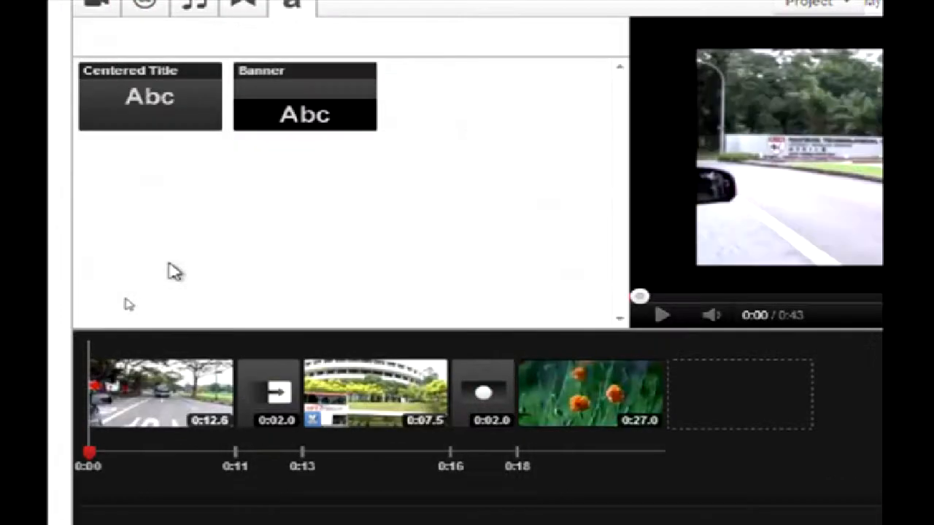
left_click_drag(177, 100, 187, 223)
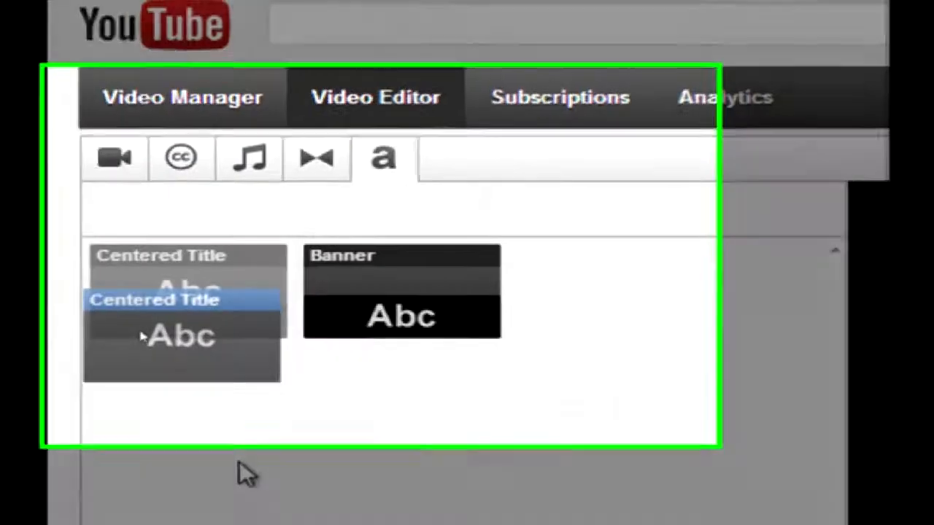
left_click_drag(239, 461, 67, 485)
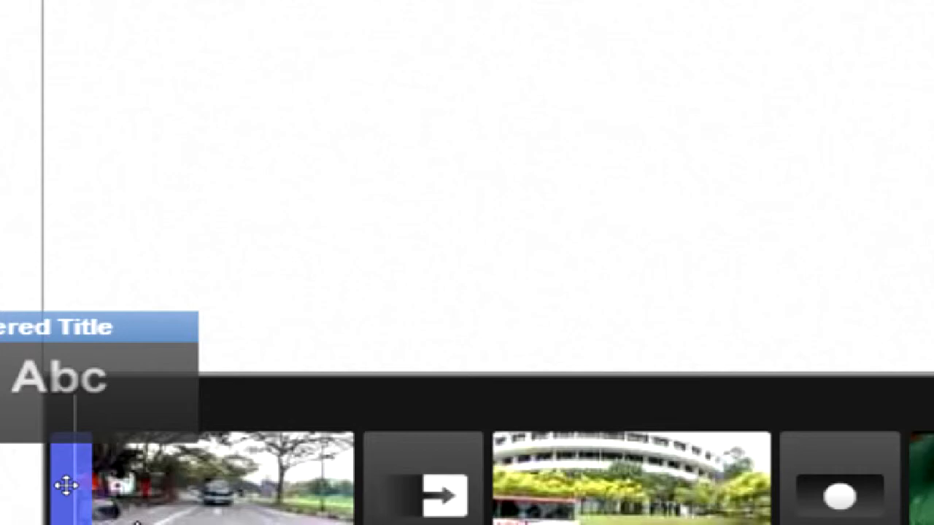
left_click_drag(66, 485, 67, 490)
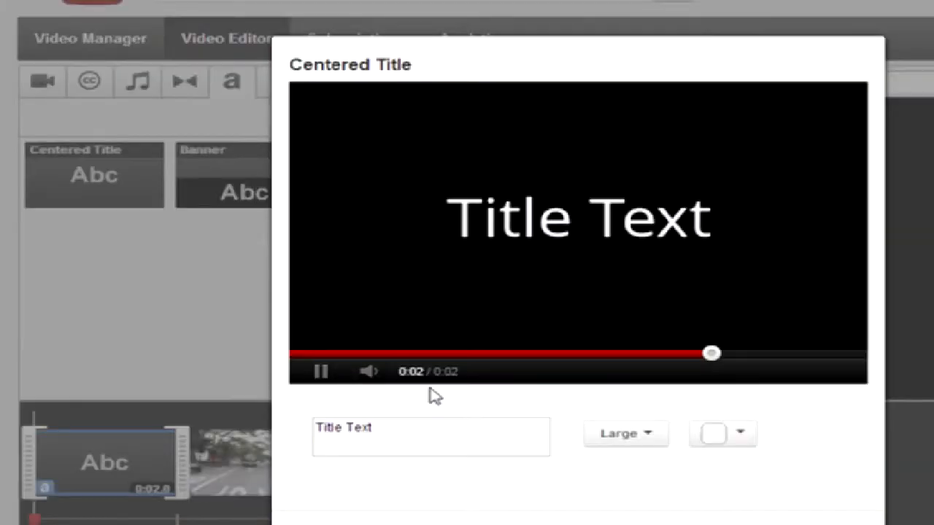
left_click_drag(406, 428, 247, 435)
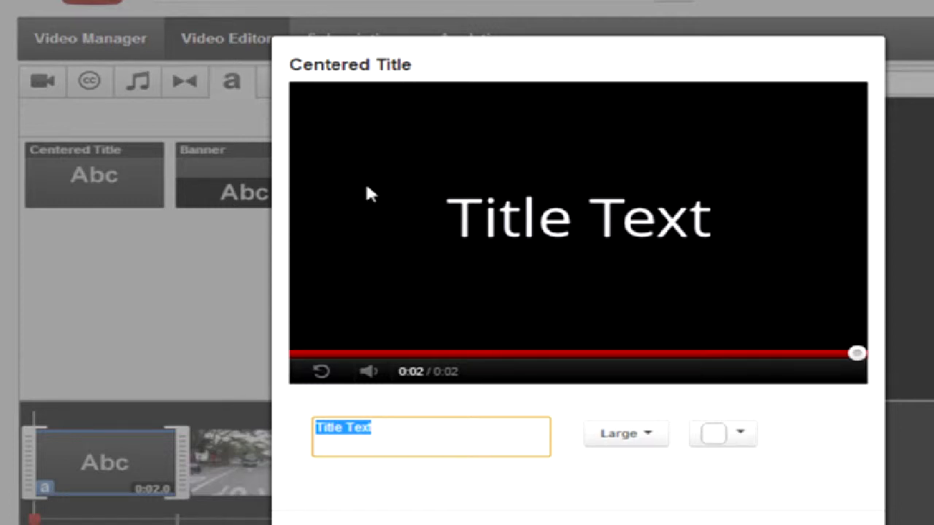
Title the opening 'Getting to NTU library' in Medium yellow text and save it.
type("I")
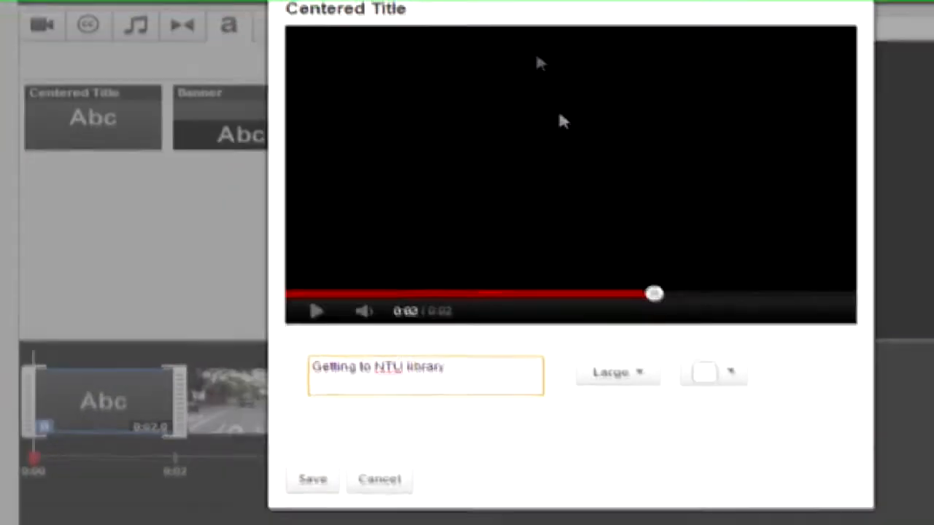
left_click(636, 379)
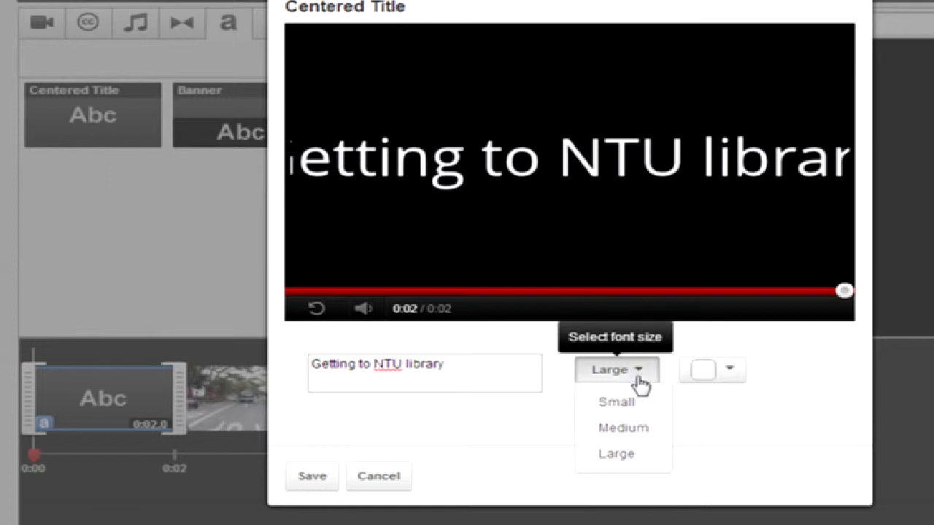
left_click(646, 434)
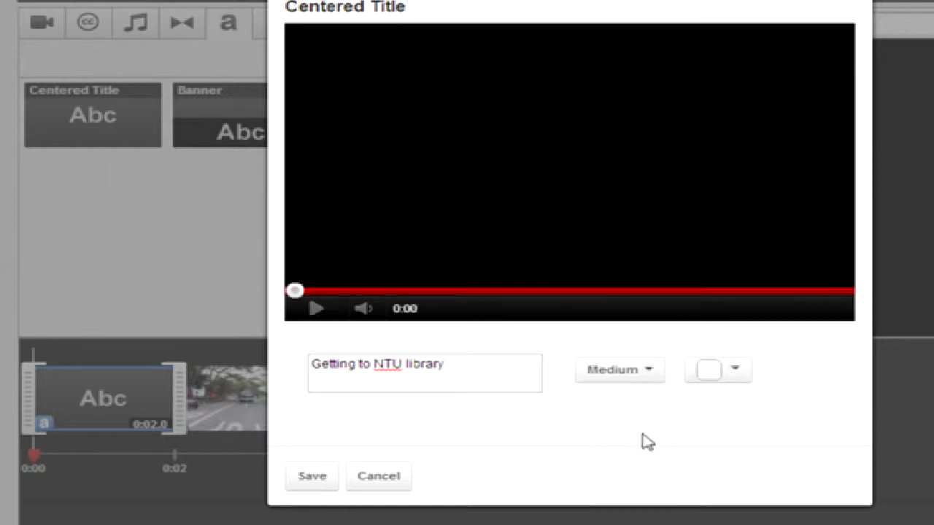
left_click(738, 377)
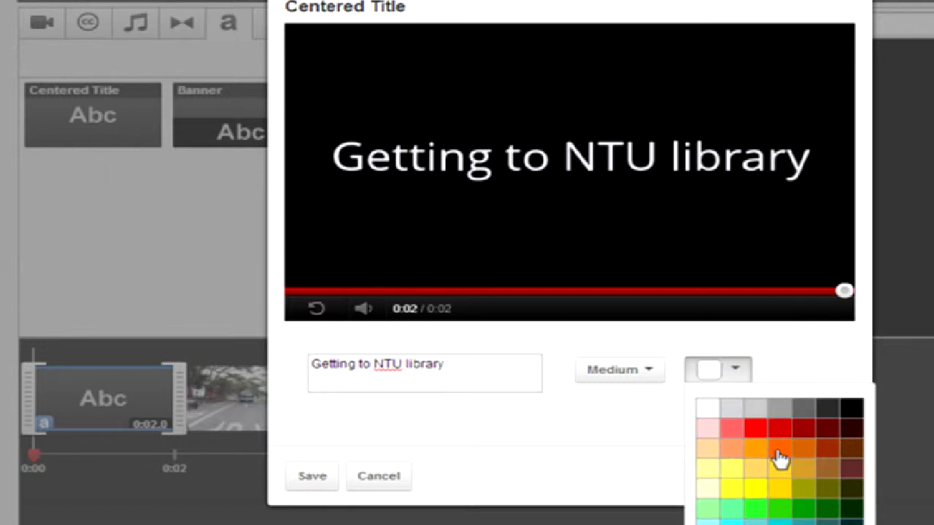
left_click(773, 476)
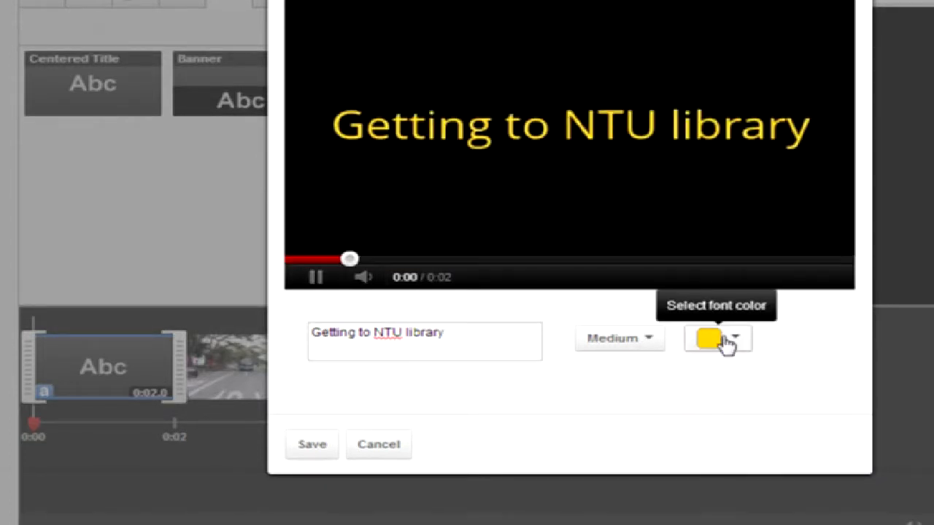
left_click(322, 451)
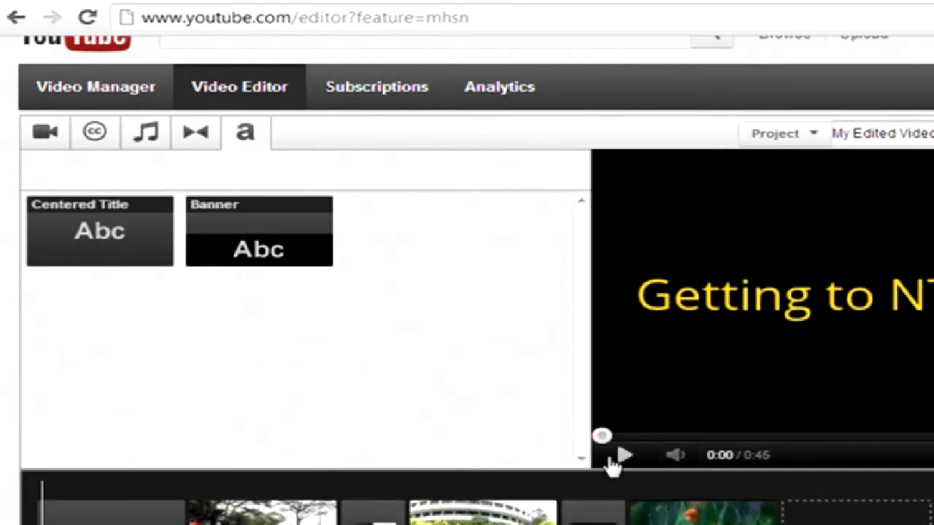
left_click(621, 457)
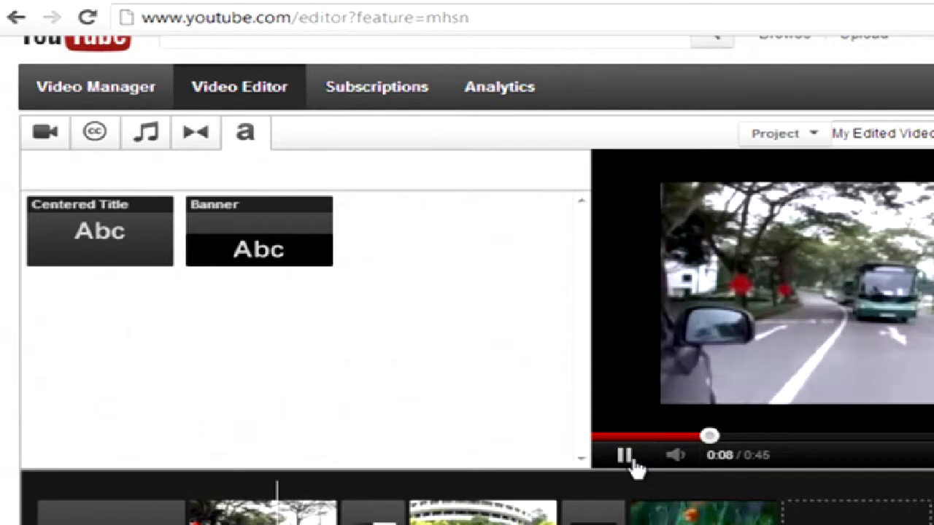
left_click(624, 457)
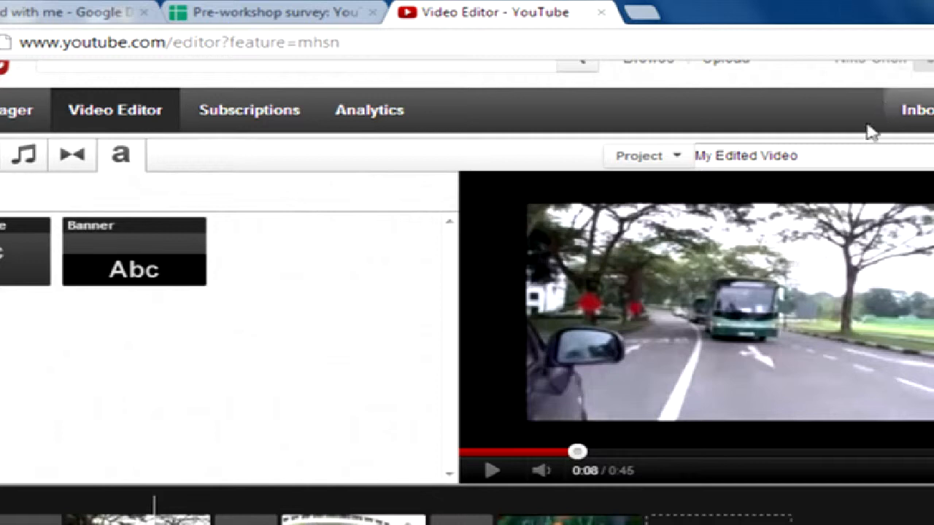
left_click(730, 158)
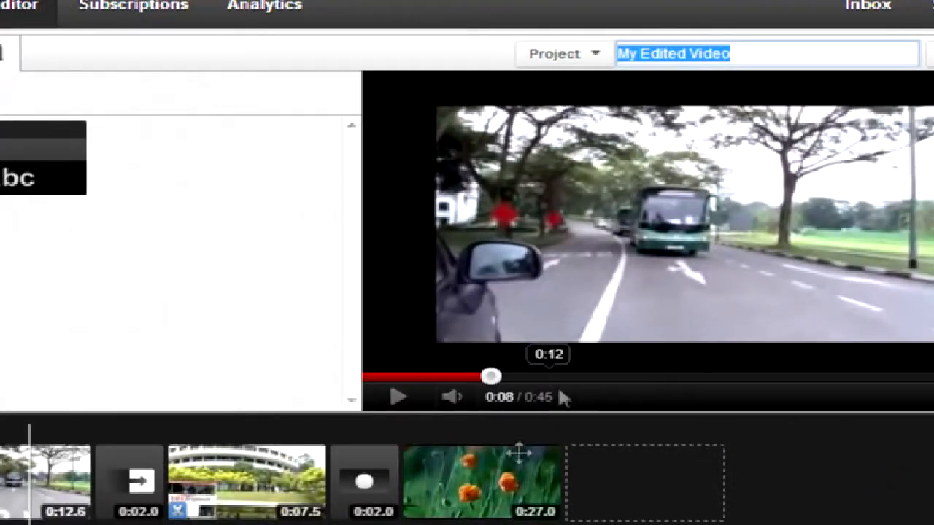
mouse_move(532, 477)
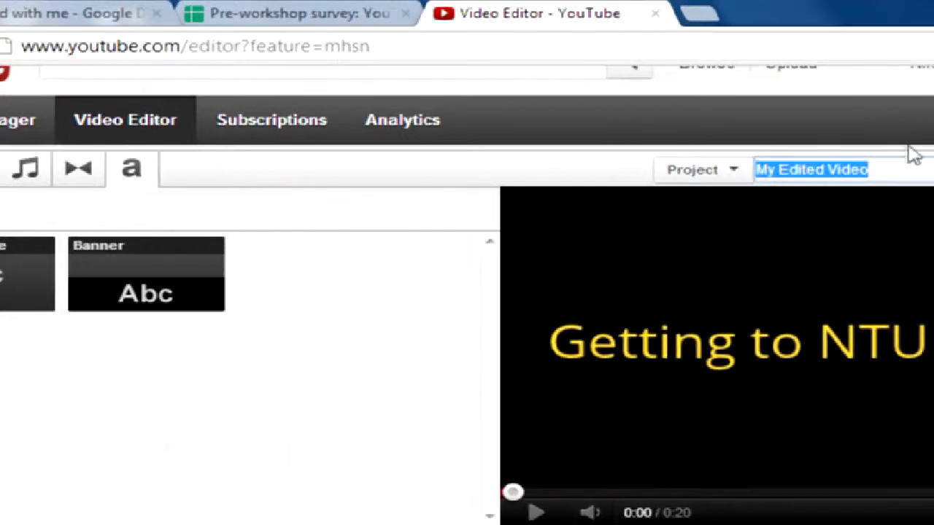
left_click(891, 171)
left_click_drag(902, 170, 704, 175)
Rename the project to 'Getting to NTU library' and publish the video.
left_click(886, 173)
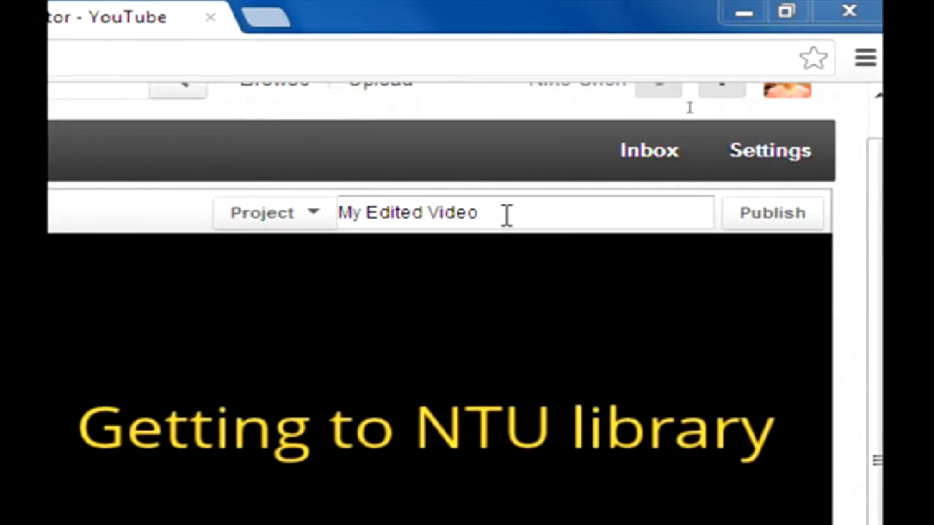
left_click_drag(507, 215, 385, 224)
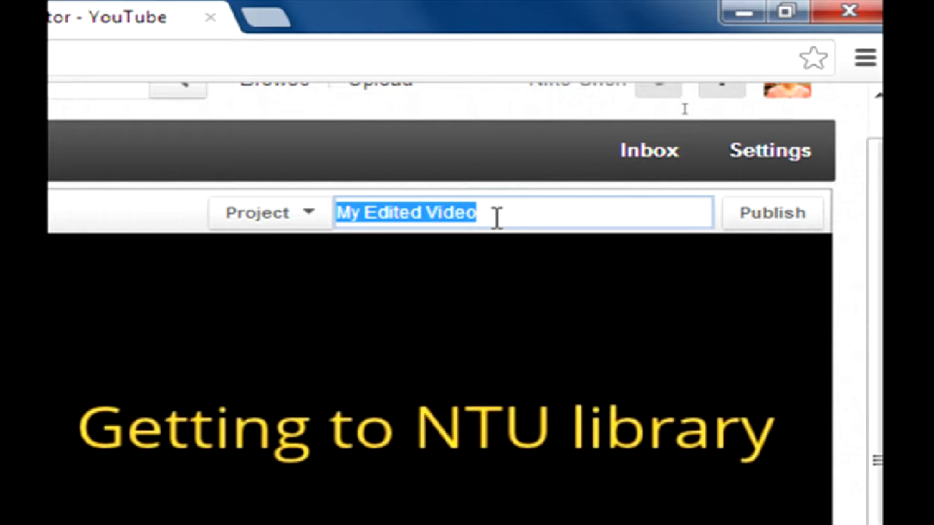
type("NTU library")
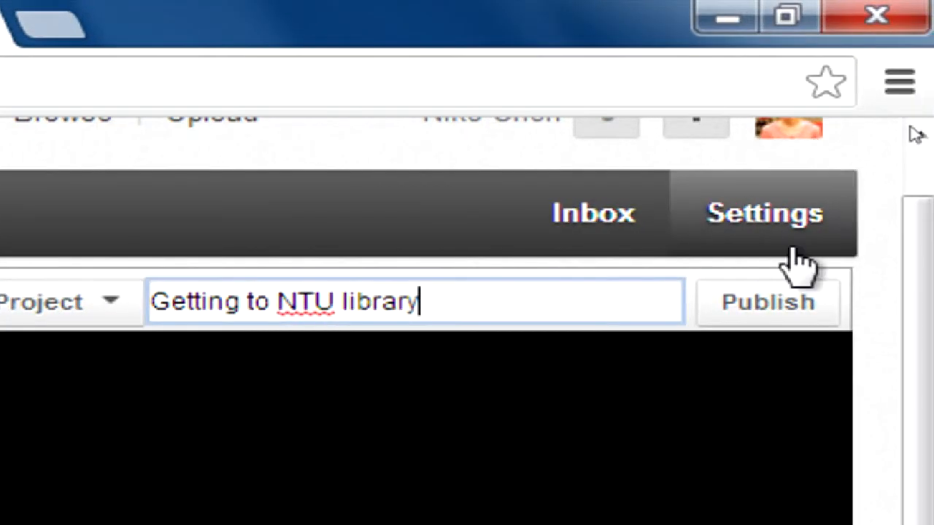
left_click(794, 321)
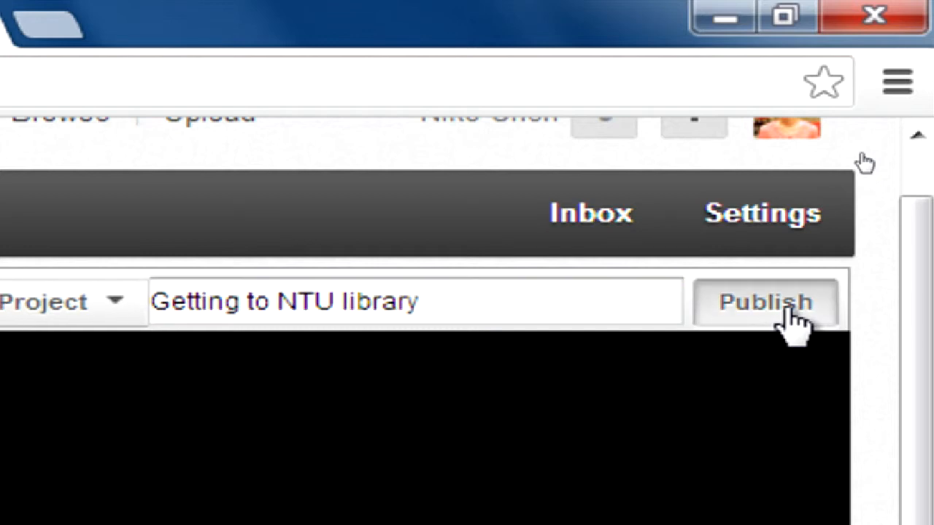